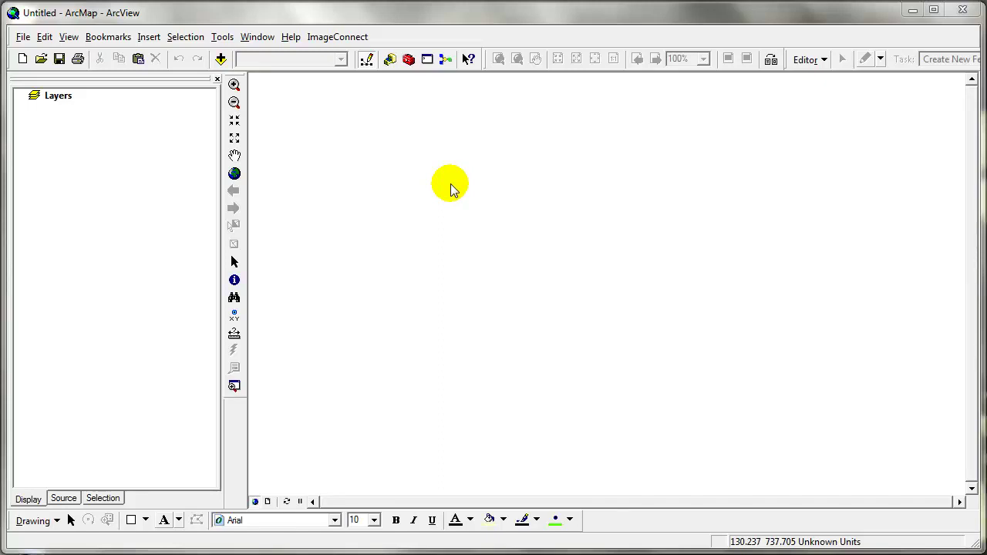
Add Streets.shp, Buildings.shp, MID911 and Curbs from the MidHill folder inside PAGIS to the map.
{"action": "left_click", "coordinate": [220, 58]}
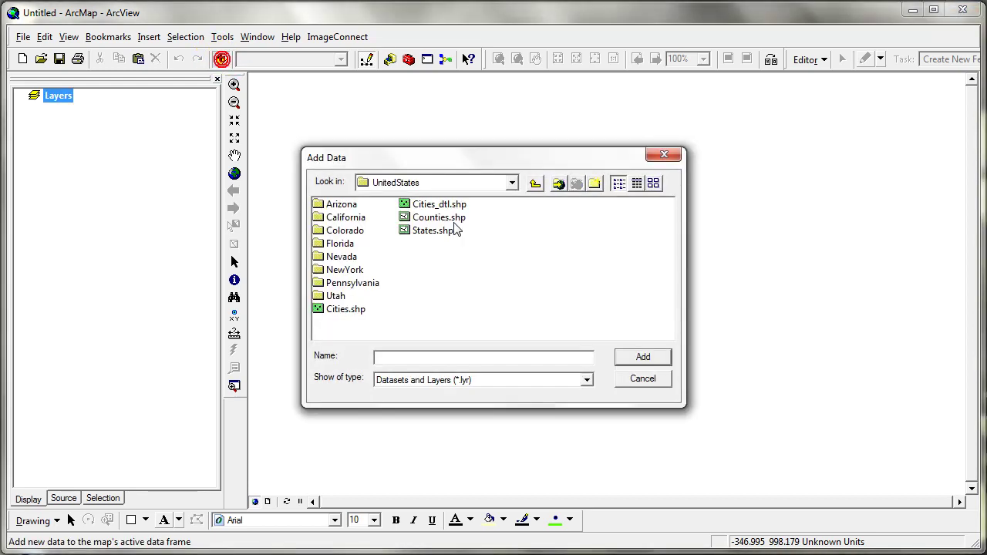
{"action": "left_click", "coordinate": [455, 226]}
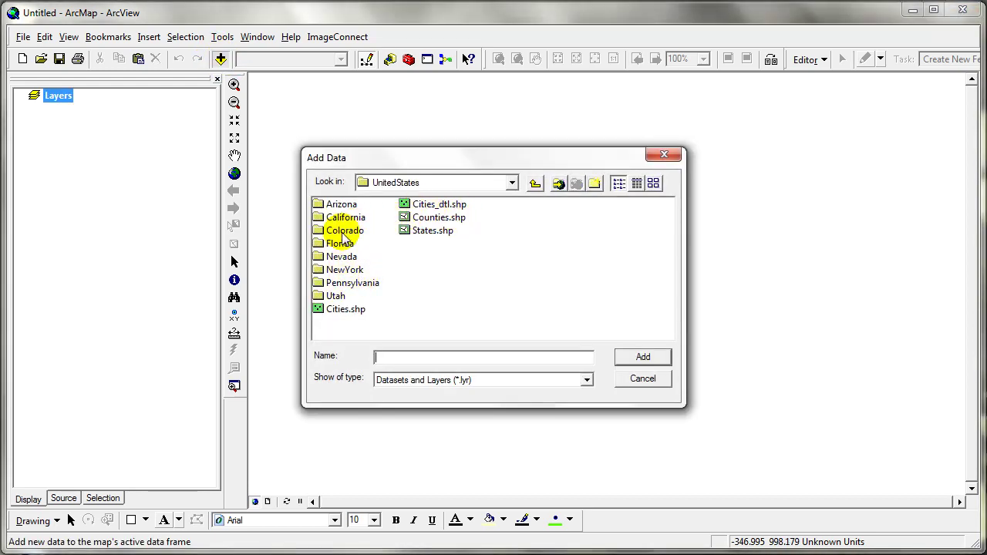
{"action": "left_click", "coordinate": [534, 182]}
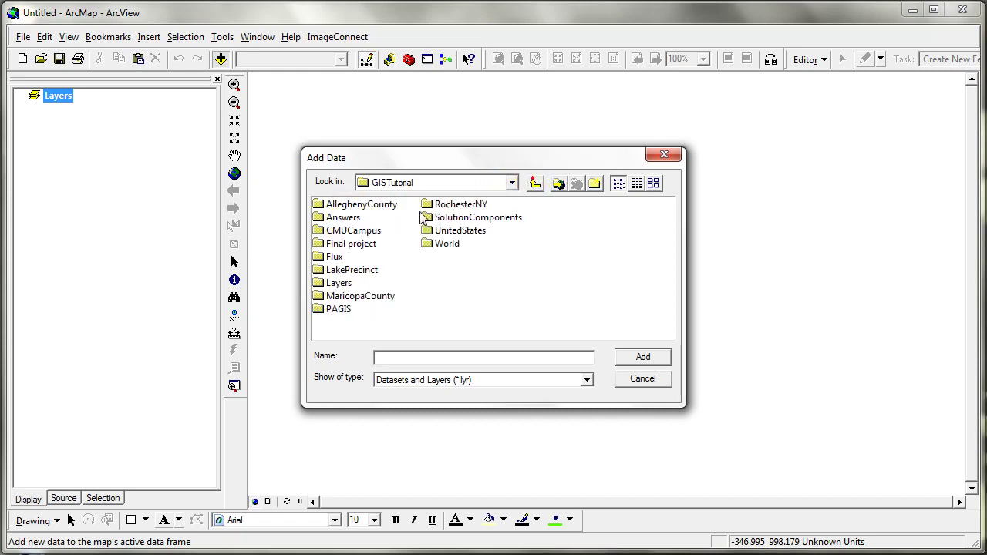
{"action": "double_click", "coordinate": [338, 308]}
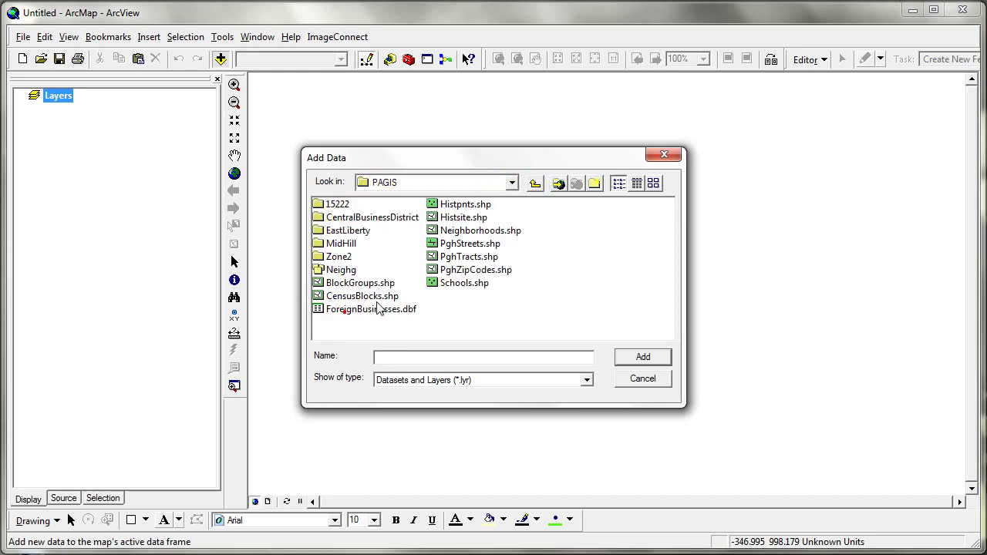
{"action": "double_click", "coordinate": [341, 245]}
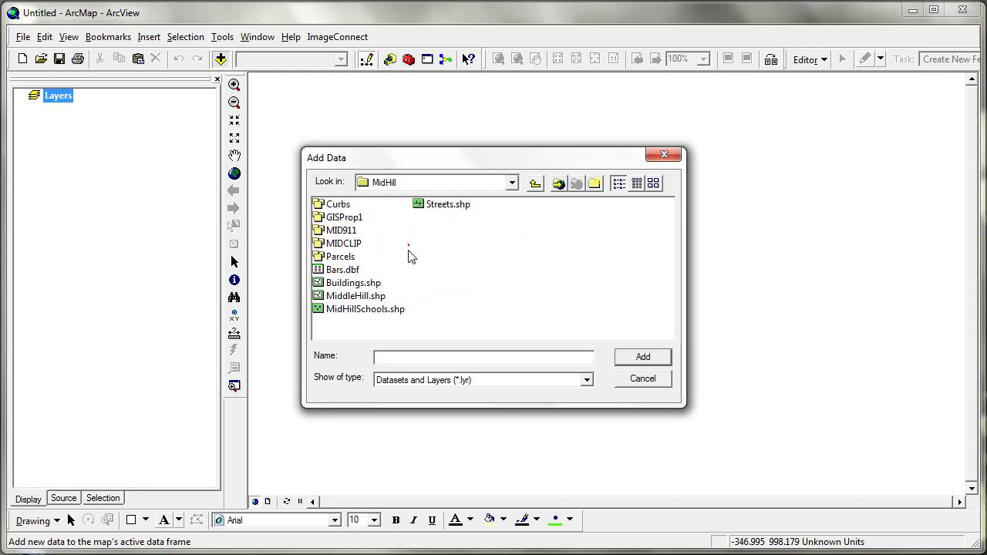
{"action": "left_click", "coordinate": [442, 208]}
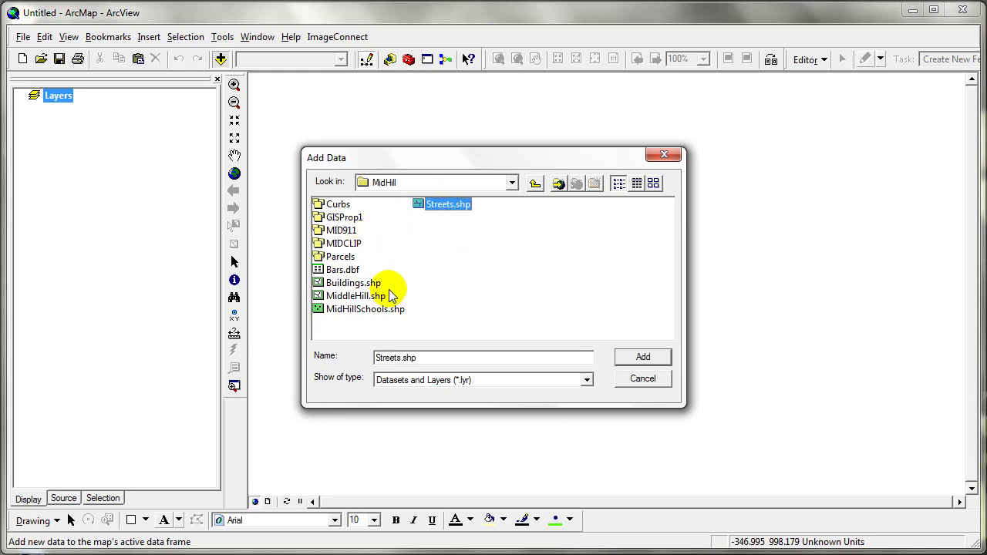
{"action": "left_click", "coordinate": [363, 283], "text": "ctrl"}
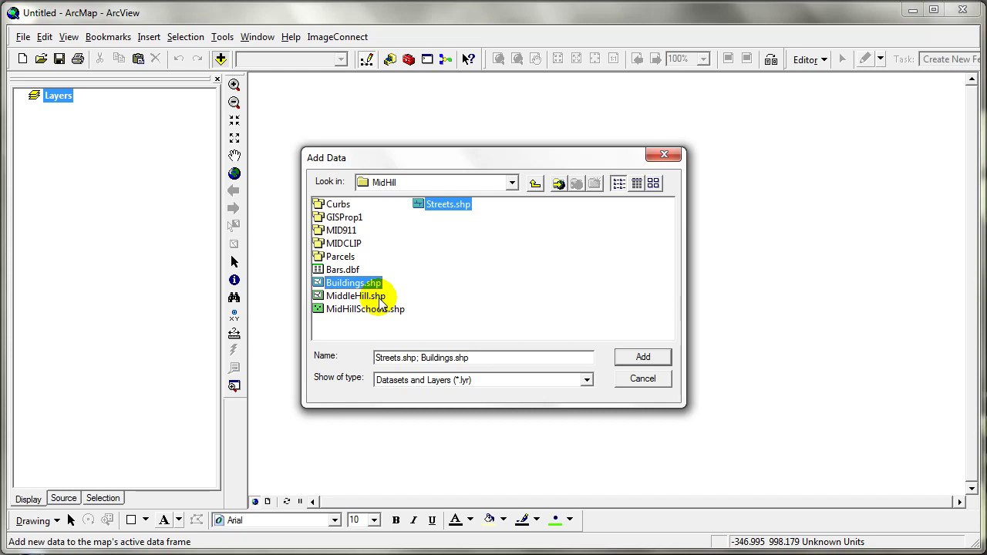
{"action": "left_click", "coordinate": [339, 229], "text": "ctrl"}
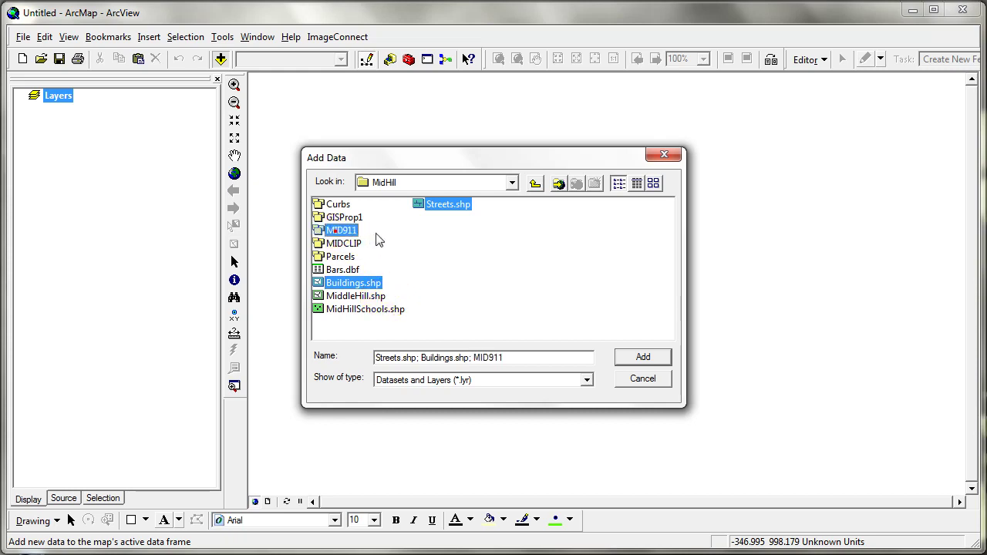
{"action": "left_click", "coordinate": [338, 205], "text": "ctrl"}
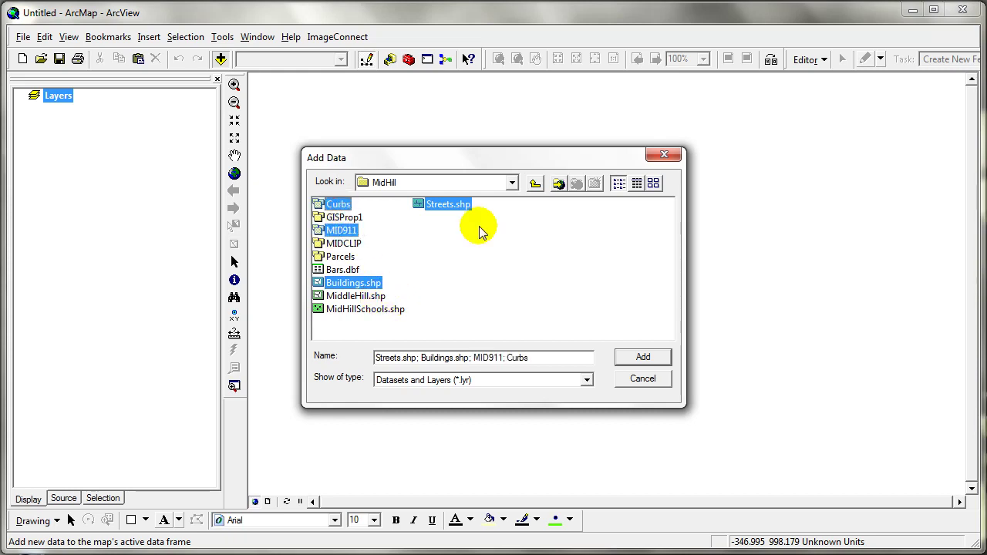
{"action": "left_click", "coordinate": [642, 356]}
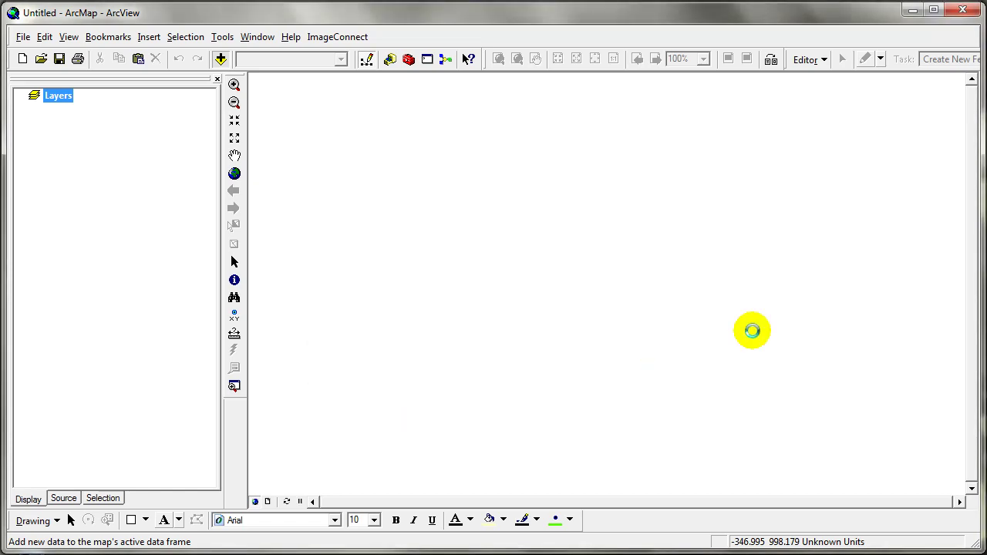
{"action": "left_click", "coordinate": [605, 349]}
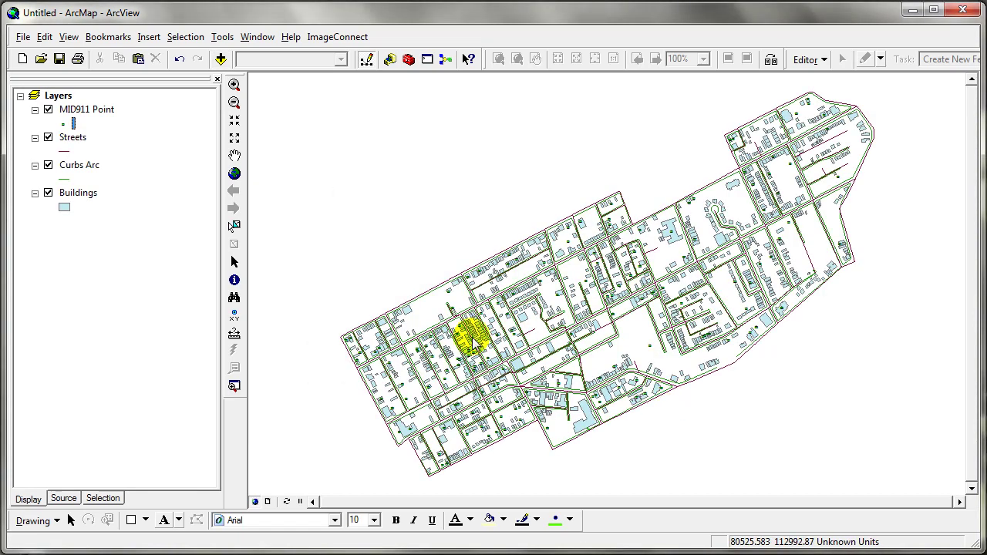
Symbolize the Streets layer with the red Highway Ramp line style.
{"action": "left_click", "coordinate": [110, 110]}
{"action": "left_click", "coordinate": [141, 324]}
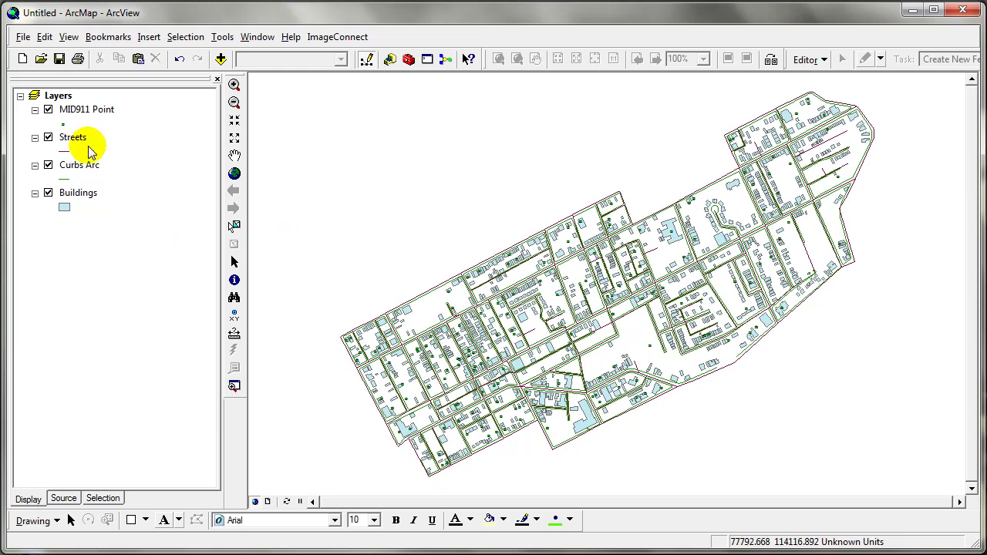
{"action": "left_click", "coordinate": [64, 152]}
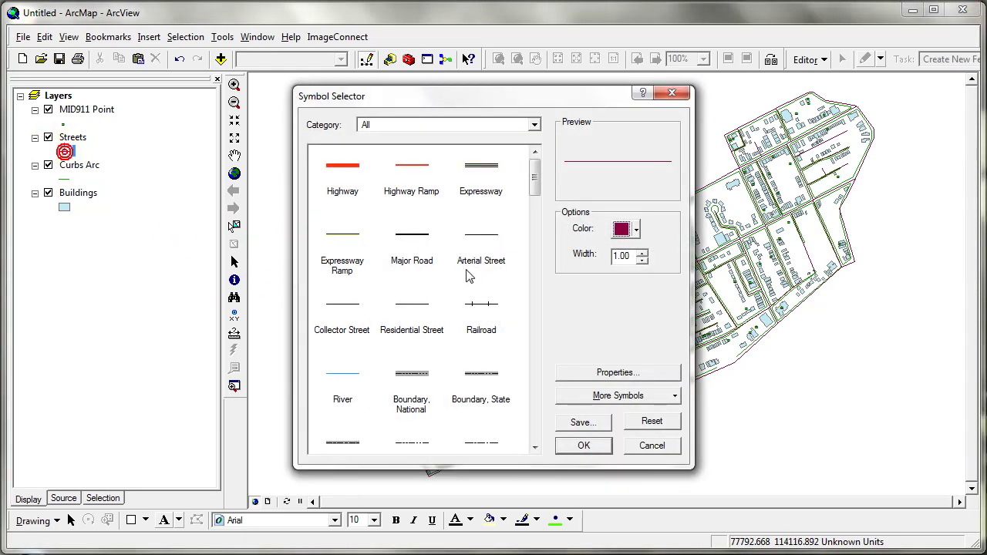
{"action": "left_click", "coordinate": [416, 169]}
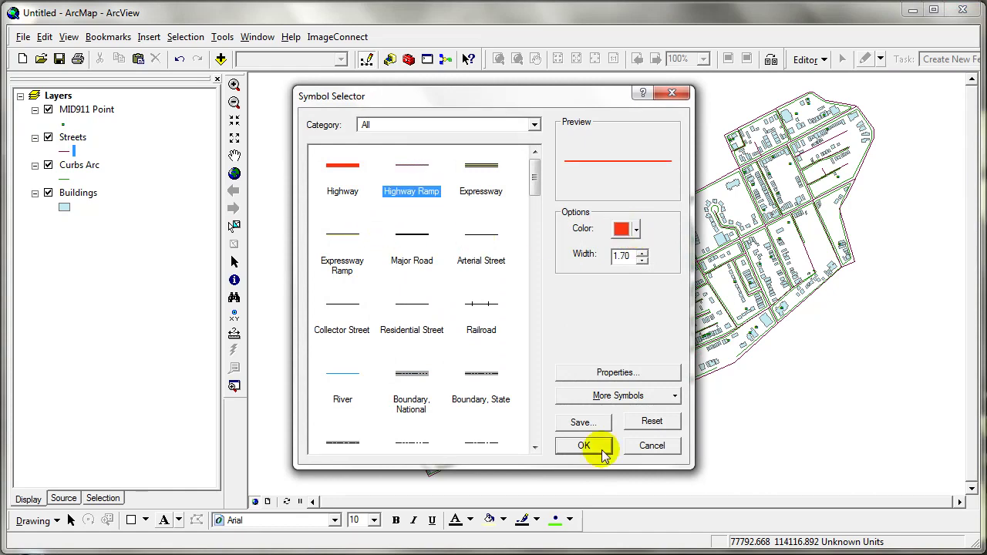
{"action": "left_click", "coordinate": [585, 446]}
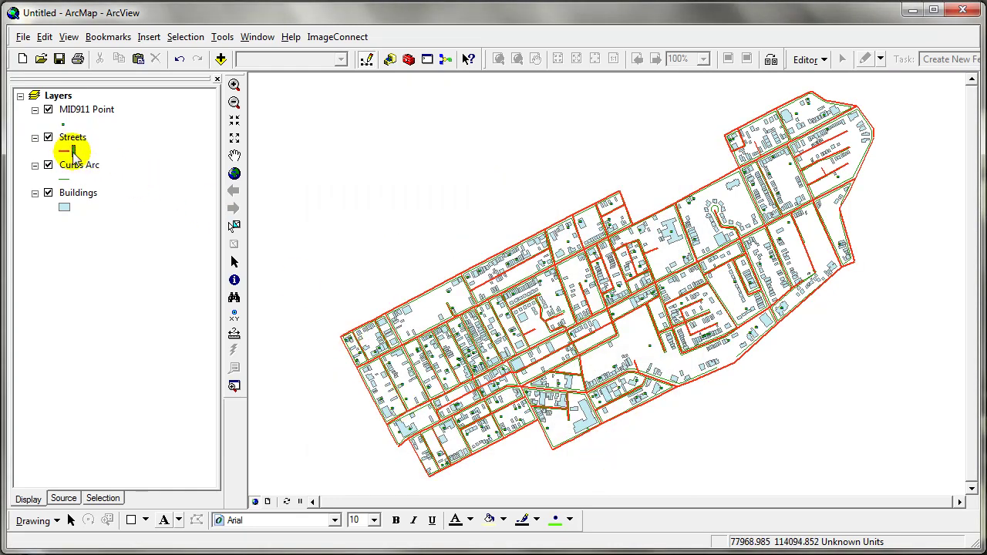
Symbolize the Curbs Arc layer with the Collector Street line style in medium gray.
{"action": "left_click", "coordinate": [68, 182]}
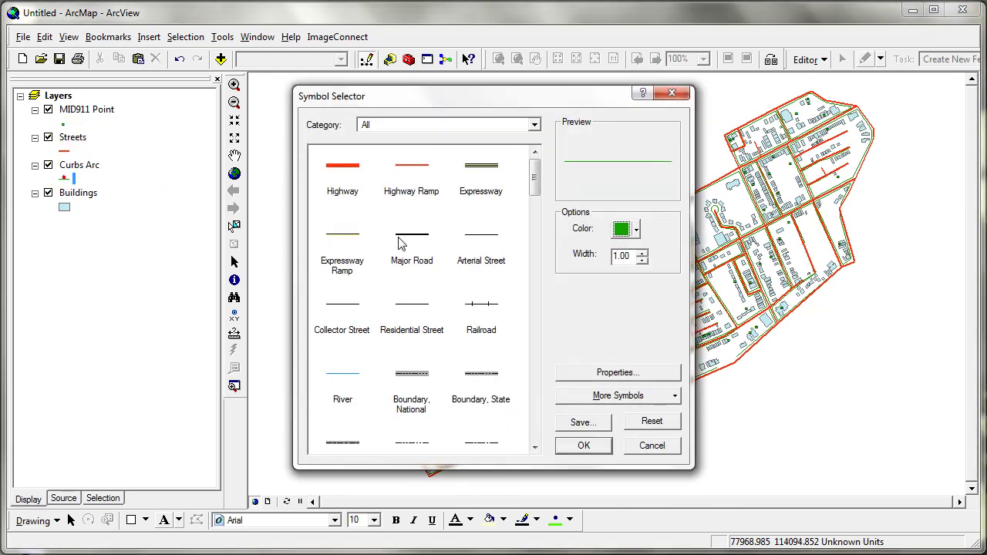
{"action": "left_click", "coordinate": [482, 233]}
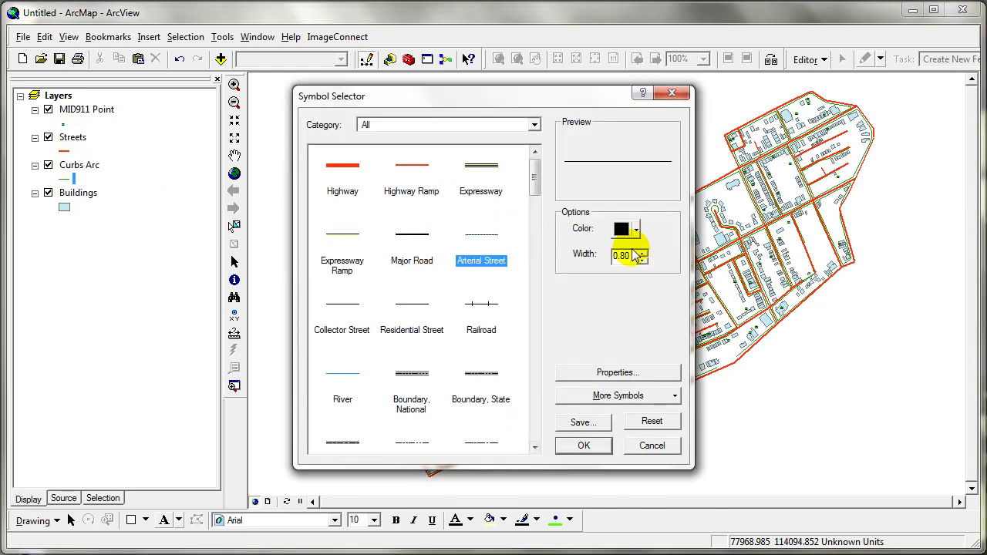
{"action": "left_click", "coordinate": [354, 308]}
{"action": "left_click", "coordinate": [635, 229]}
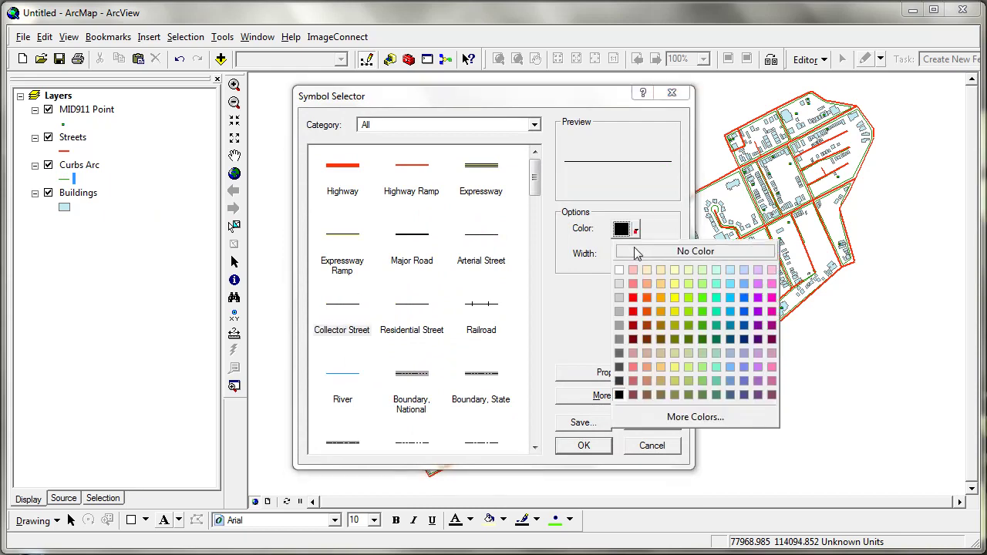
{"action": "left_click", "coordinate": [620, 326]}
{"action": "left_click", "coordinate": [583, 446]}
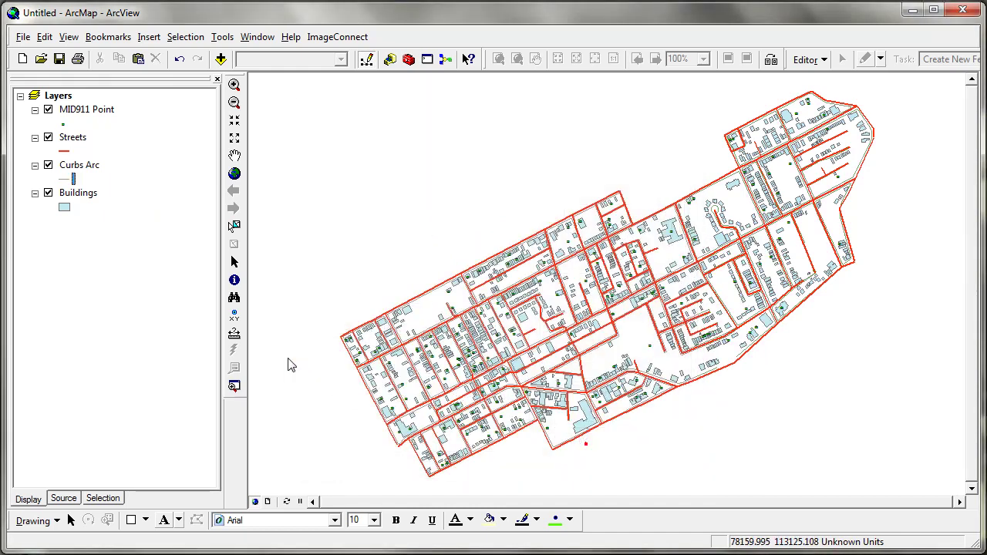
Fill the Buildings layer with medium gray and set its outline width to 0.
{"action": "left_click", "coordinate": [63, 208]}
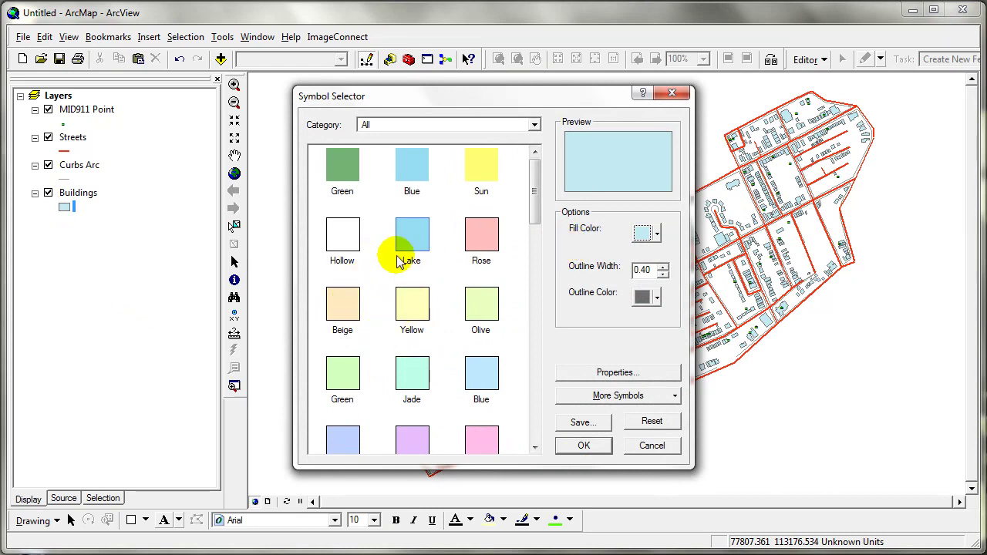
{"action": "left_click", "coordinate": [648, 234]}
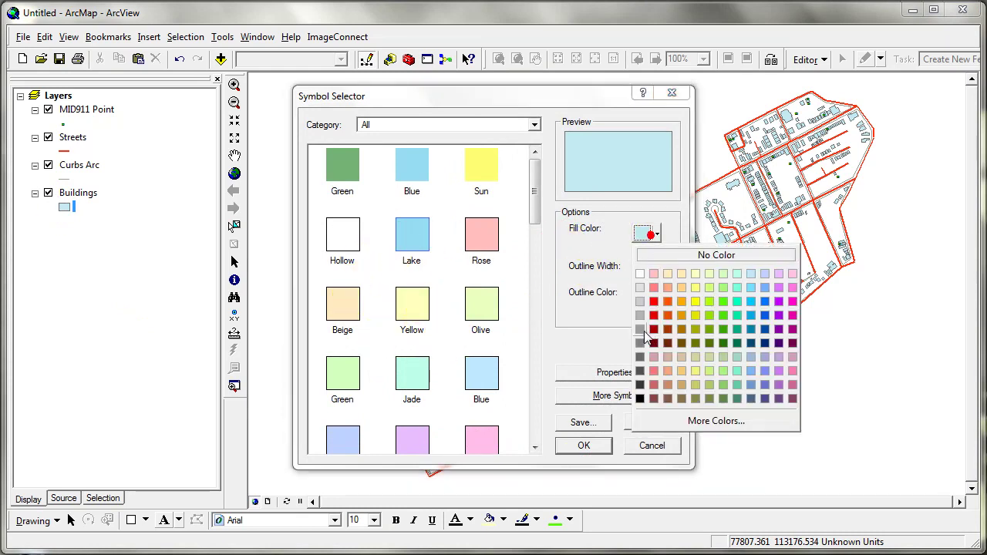
{"action": "left_click", "coordinate": [643, 331]}
{"action": "left_click", "coordinate": [663, 274]}
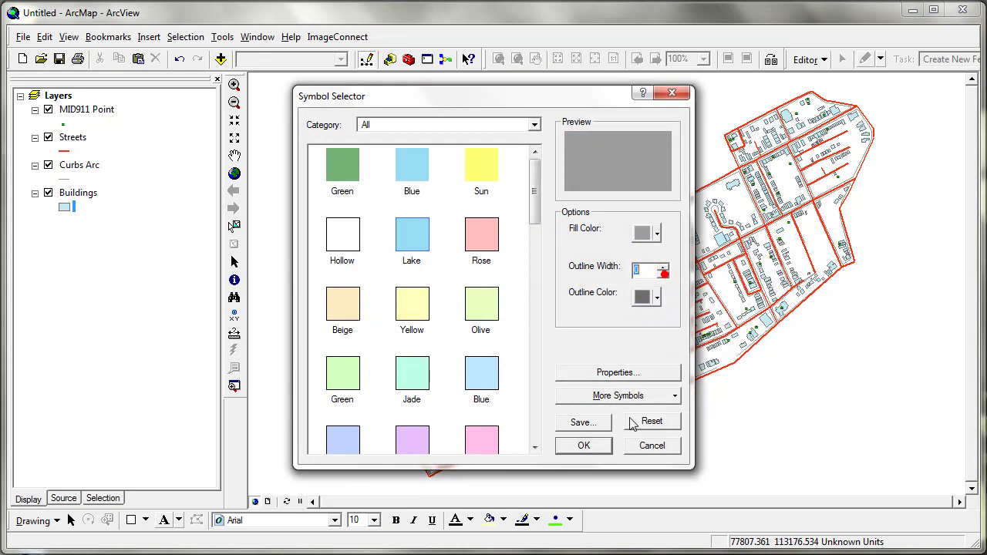
{"action": "left_click", "coordinate": [587, 446]}
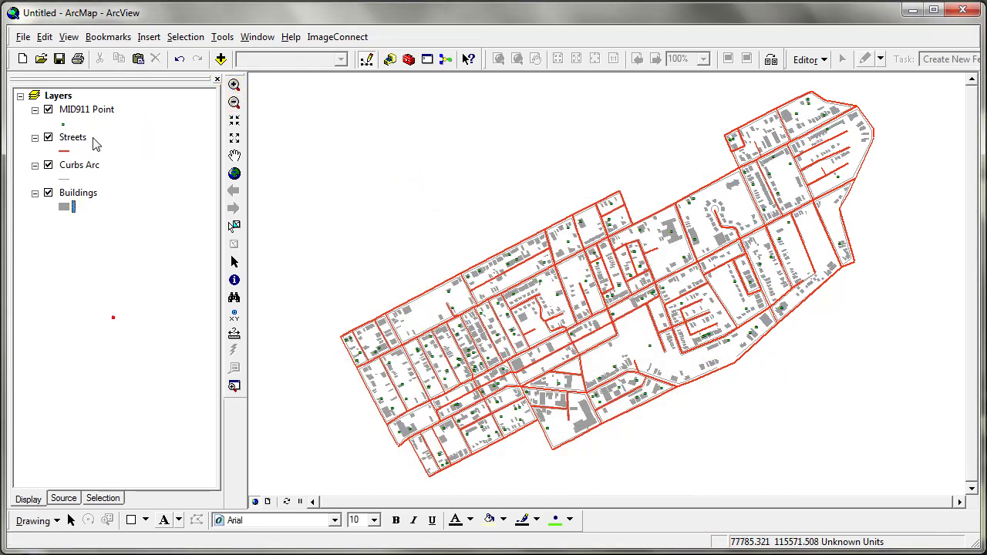
Symbolize the Streets layer with the black Arterial Street line style.
{"action": "left_click", "coordinate": [92, 110]}
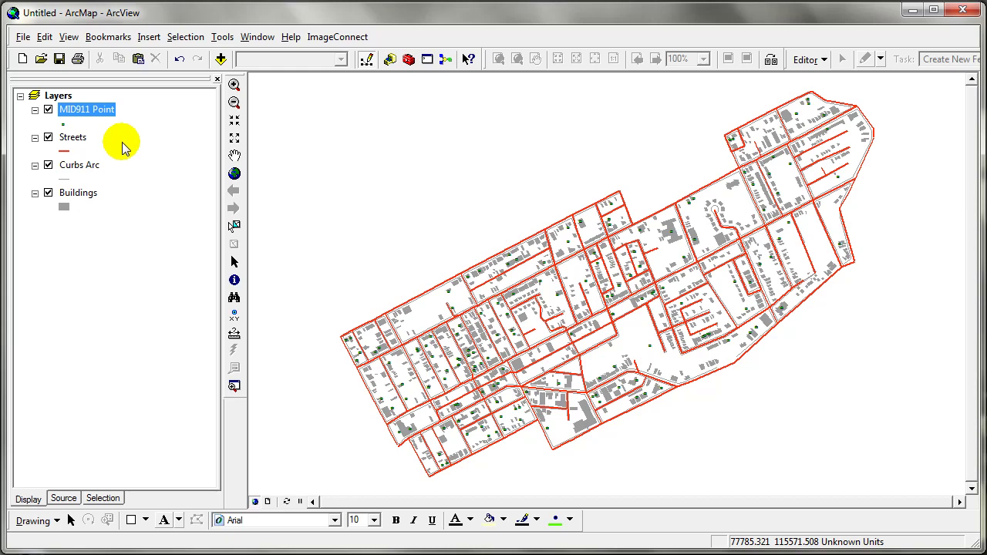
{"action": "left_click", "coordinate": [63, 149]}
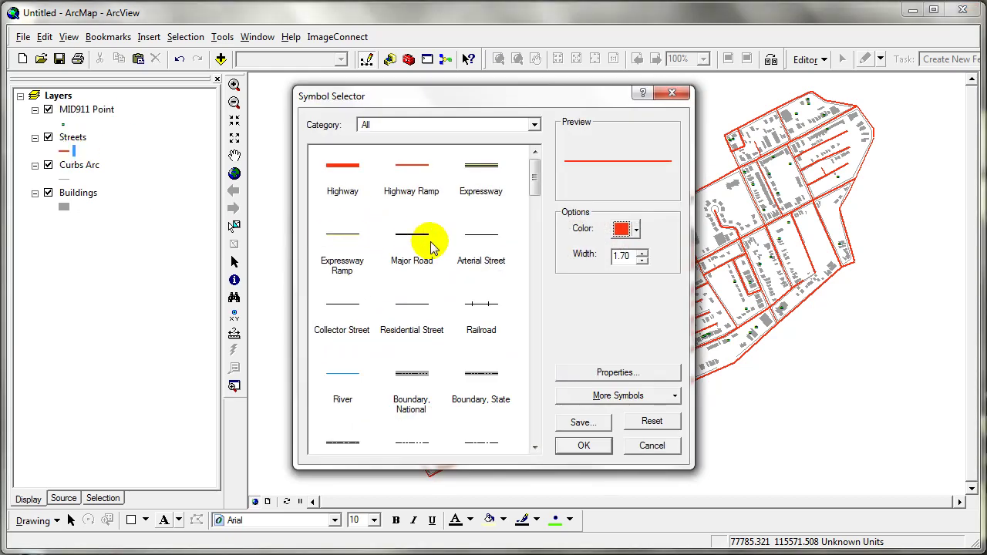
{"action": "left_click", "coordinate": [492, 250]}
{"action": "left_click", "coordinate": [583, 445]}
{"action": "left_click", "coordinate": [369, 368]}
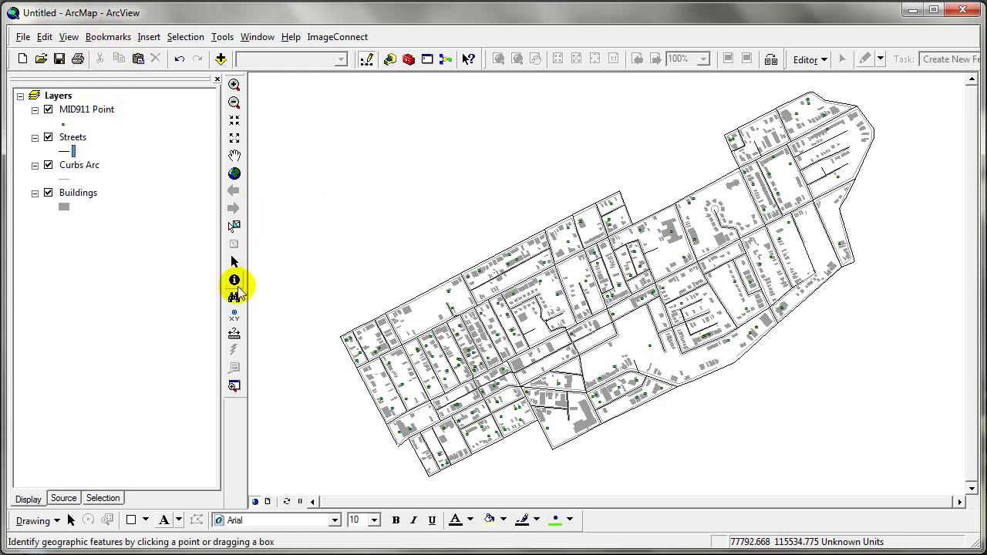
Search all fields of the Streets layer for features matching Erin.
{"action": "left_click", "coordinate": [96, 165]}
{"action": "left_click", "coordinate": [234, 299]}
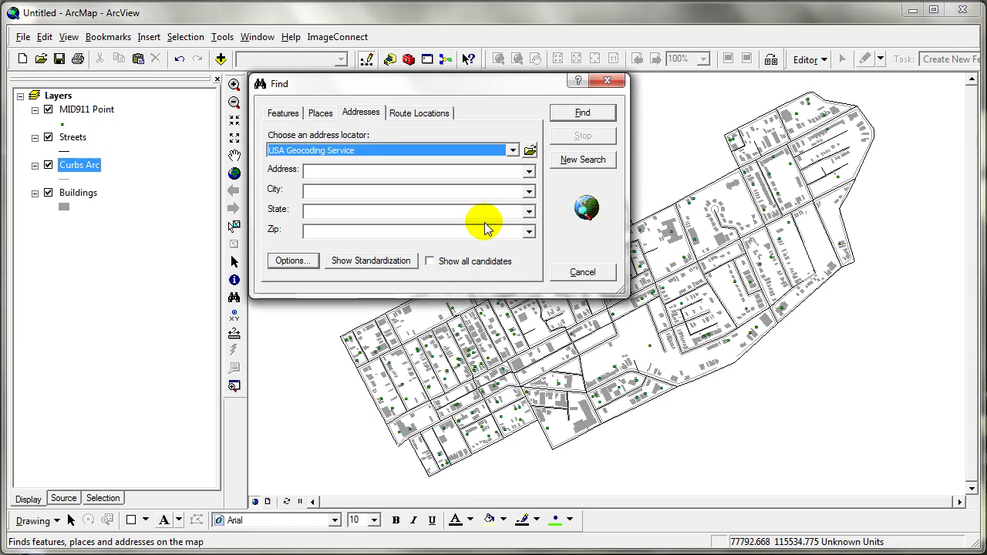
{"action": "left_click", "coordinate": [280, 117]}
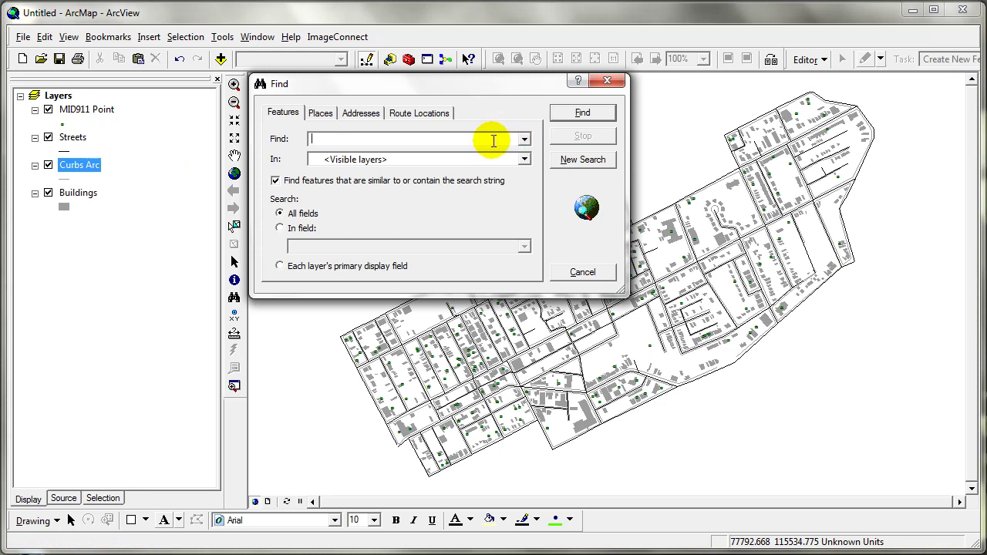
{"action": "type", "text": "Erin"}
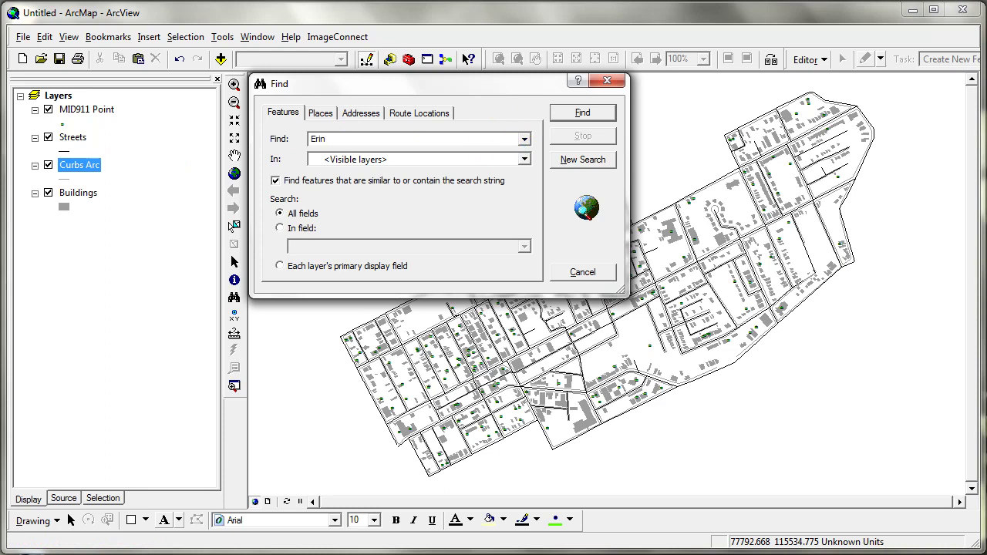
{"action": "left_click", "coordinate": [469, 159]}
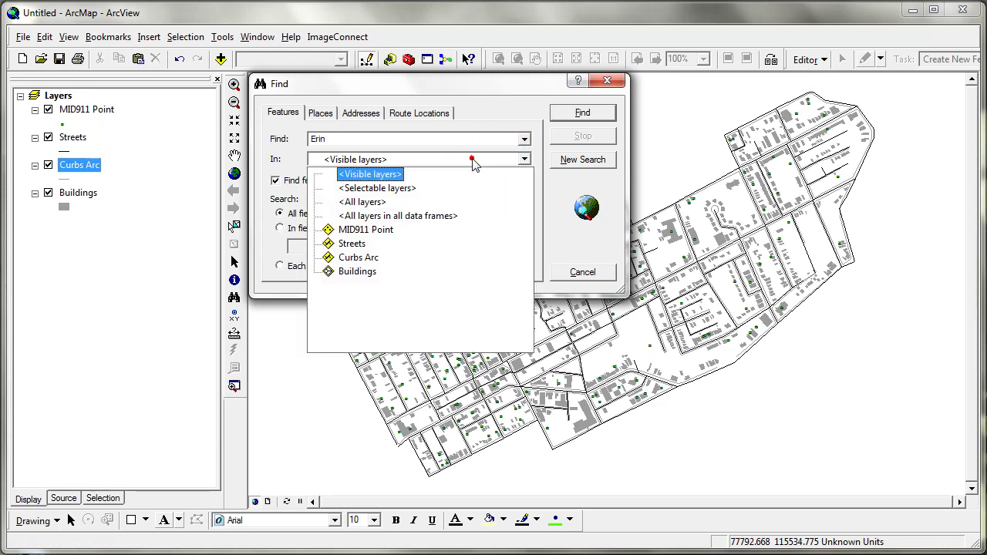
{"action": "left_click", "coordinate": [361, 245]}
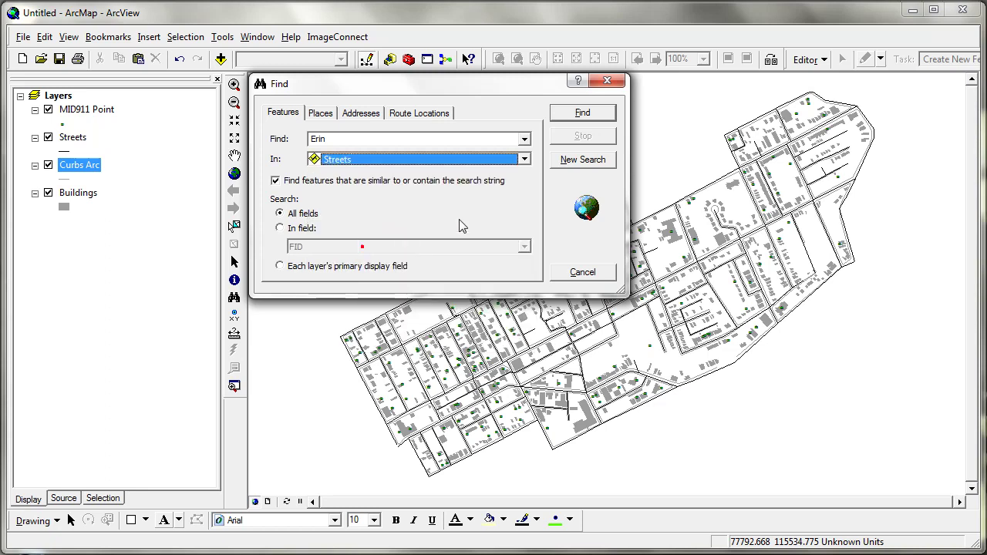
{"action": "left_click", "coordinate": [579, 114]}
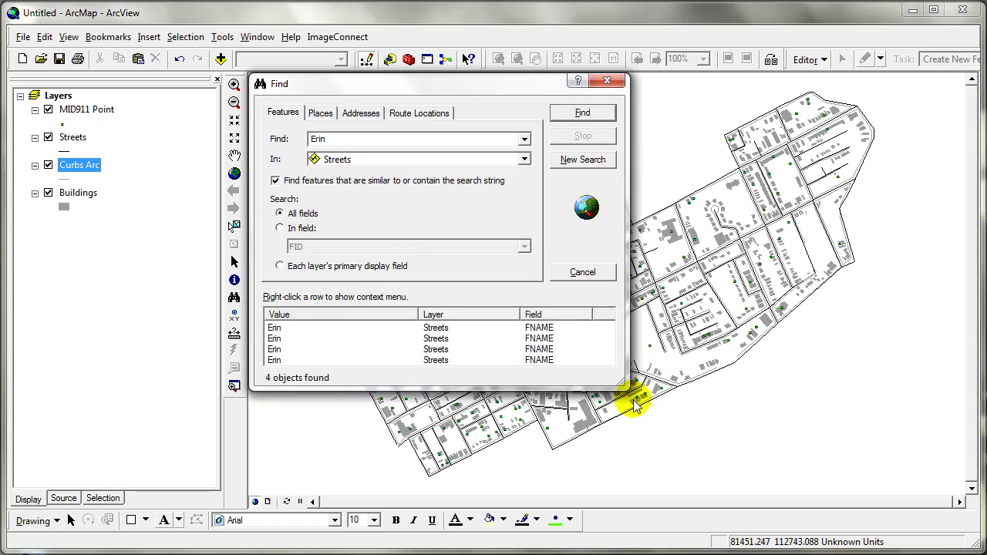
Select all four Erin street segments on the map from the Find results.
{"action": "left_click_drag", "start_coordinate": [619, 383], "coordinate": [669, 454]}
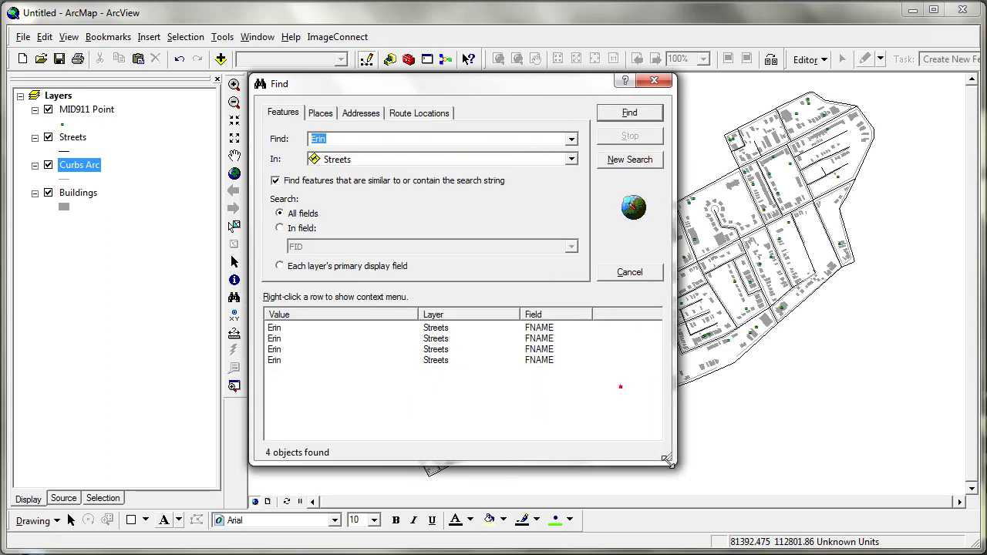
{"action": "left_click", "coordinate": [274, 330]}
{"action": "left_click", "coordinate": [272, 340], "text": "shift"}
{"action": "left_click", "coordinate": [274, 349], "text": "shift"}
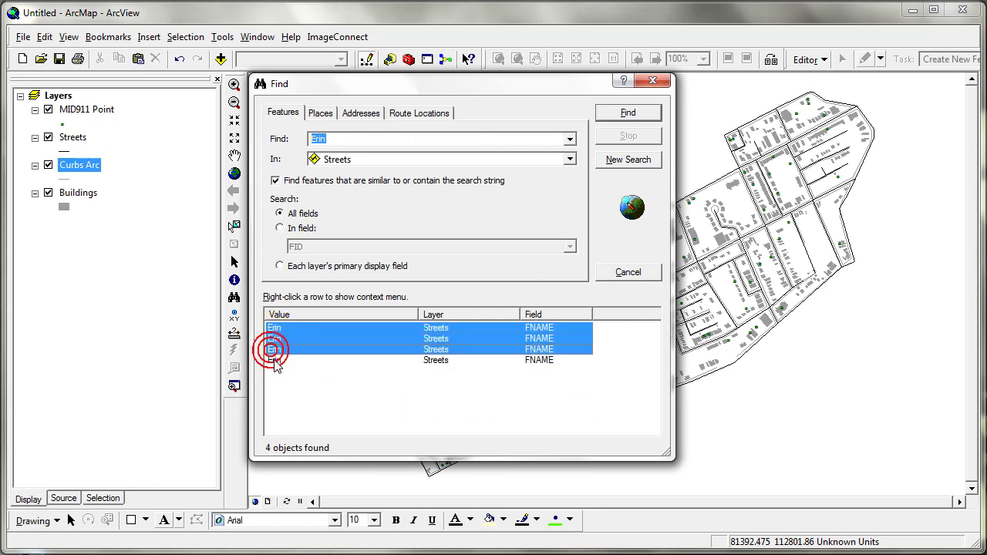
{"action": "left_click", "coordinate": [274, 360], "text": "shift"}
{"action": "left_click_drag", "start_coordinate": [373, 93], "coordinate": [709, 61]}
{"action": "right_click", "coordinate": [619, 299]}
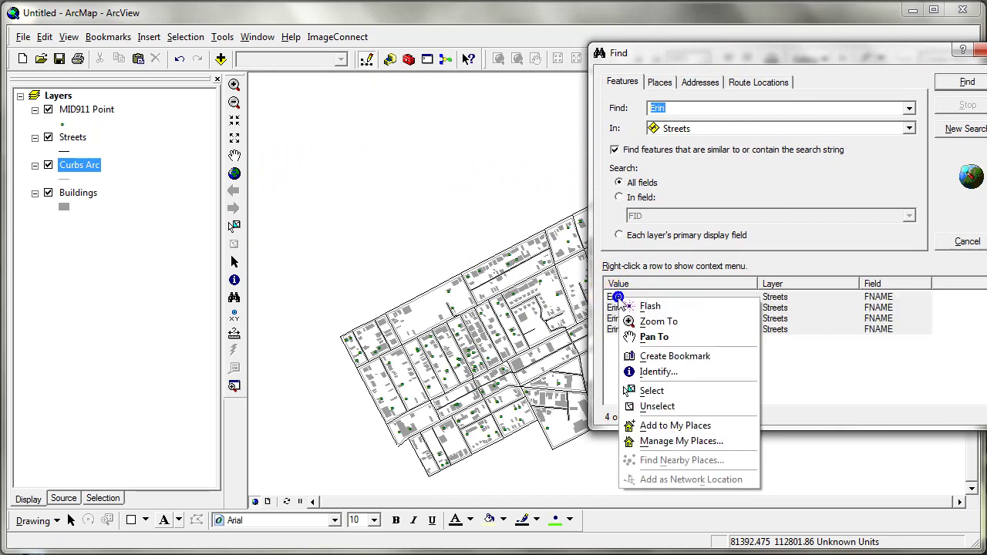
{"action": "left_click", "coordinate": [648, 391]}
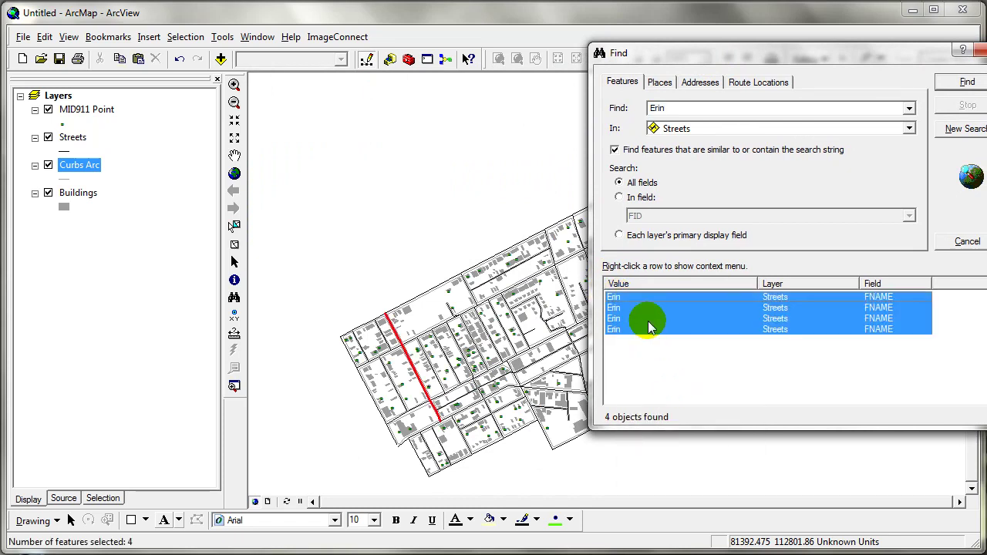
Zoom the map to the found Erin street segments and close the Find dialog.
{"action": "right_click", "coordinate": [615, 301]}
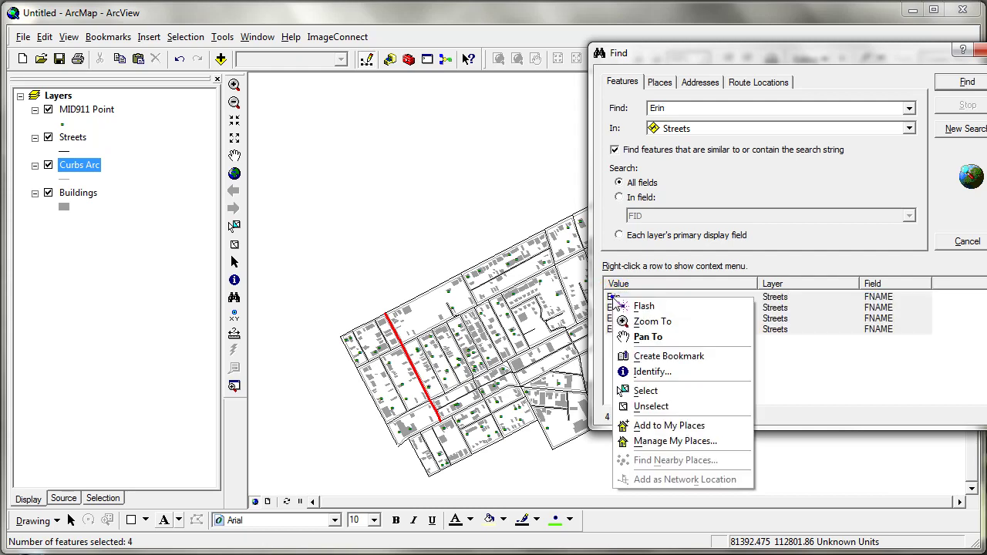
{"action": "left_click", "coordinate": [641, 322]}
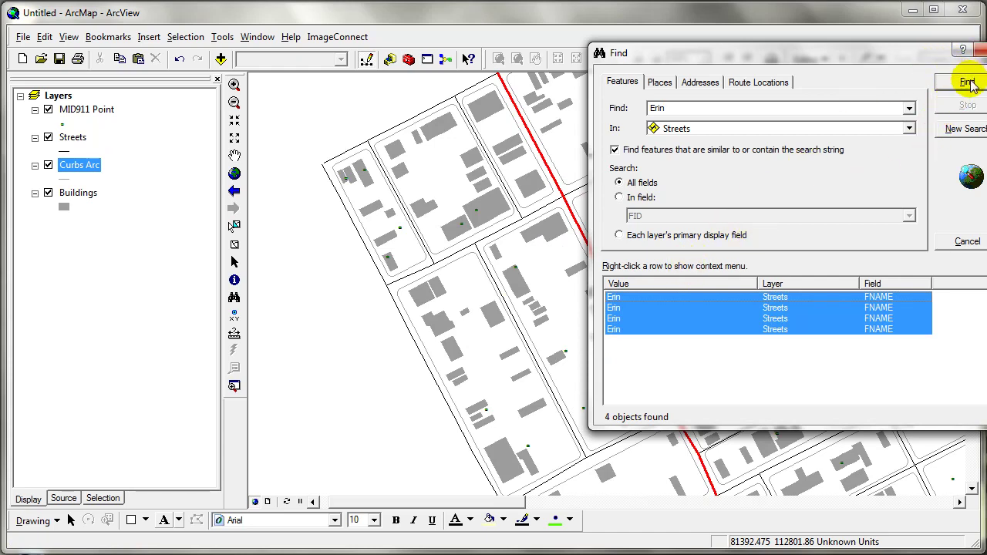
{"action": "left_click_drag", "start_coordinate": [977, 53], "coordinate": [874, 52]}
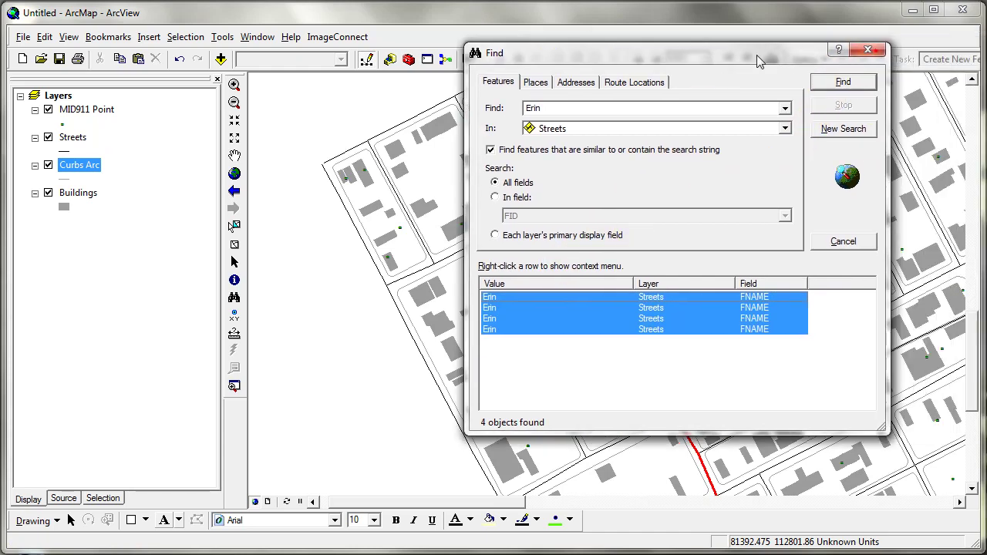
{"action": "left_click", "coordinate": [873, 53]}
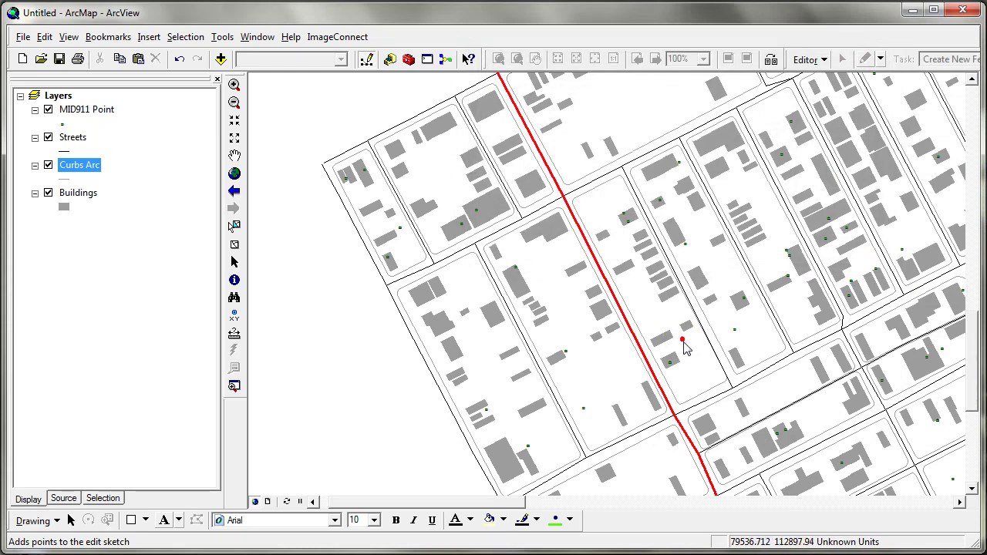
{"action": "scroll", "coordinate": [685, 345], "scroll_direction": "up", "scroll_amount": 1}
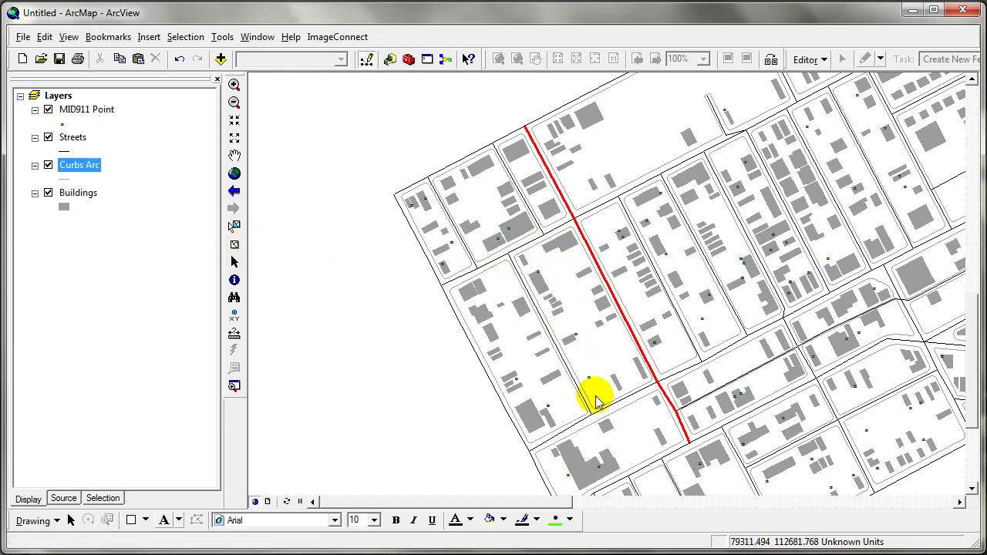
{"action": "left_click", "coordinate": [588, 336]}
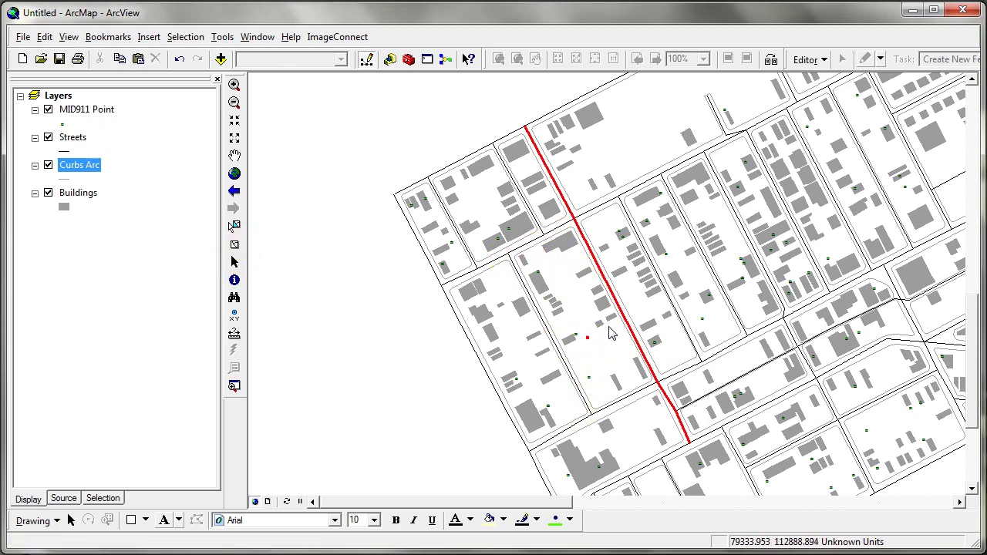
{"action": "left_click", "coordinate": [647, 303]}
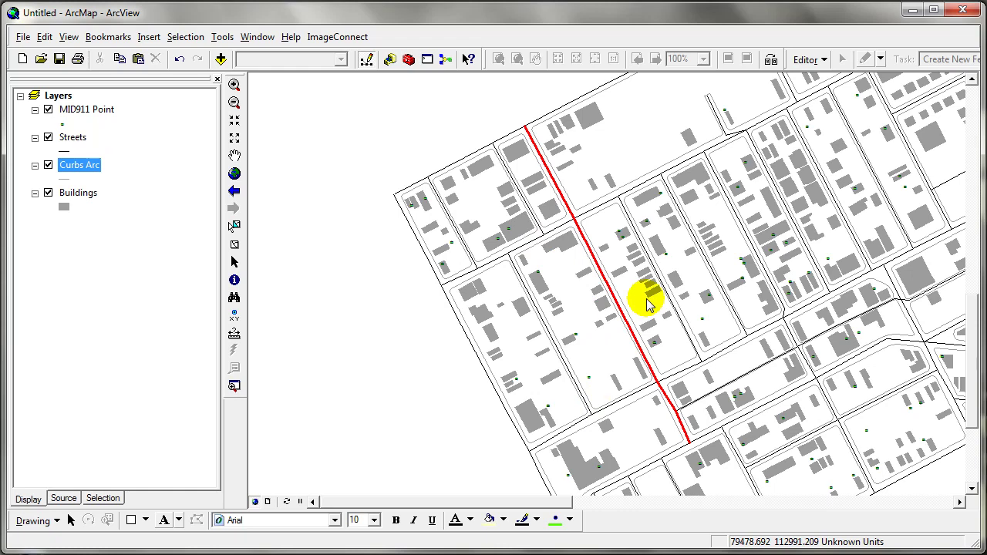
Symbolize the MID911 Point layer with a red Circle 1 marker smaller than its default size.
{"action": "left_click", "coordinate": [63, 124]}
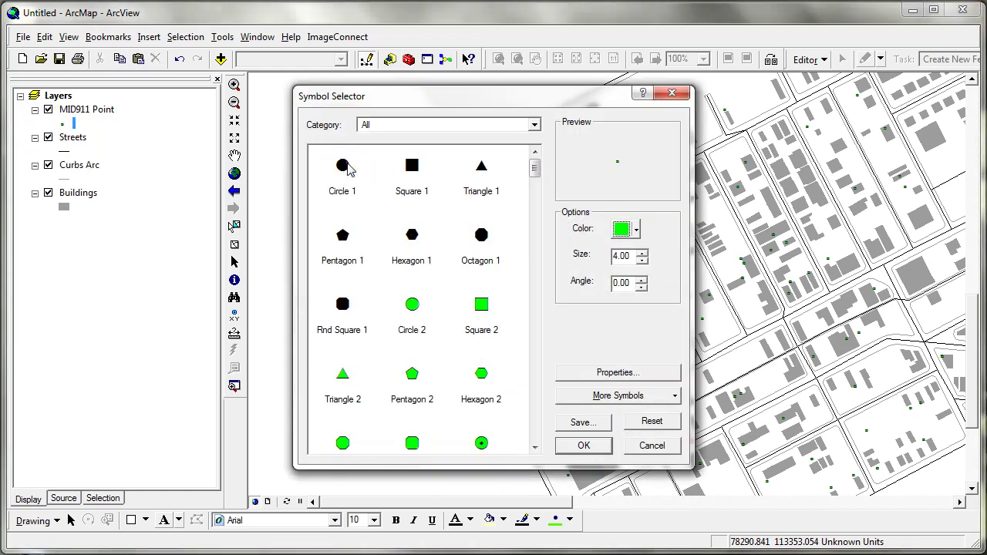
{"action": "left_click", "coordinate": [342, 165]}
{"action": "left_click", "coordinate": [631, 228]}
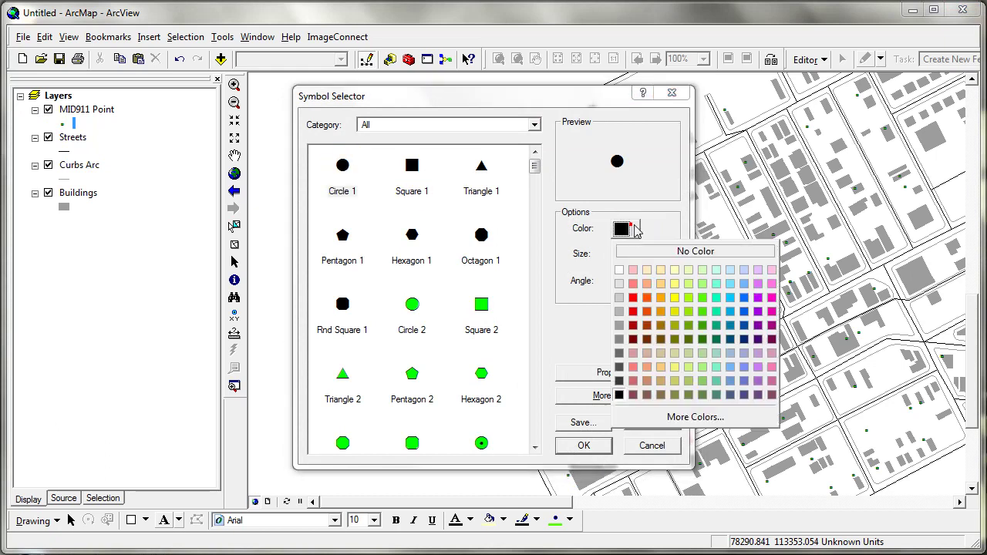
{"action": "left_click", "coordinate": [632, 299]}
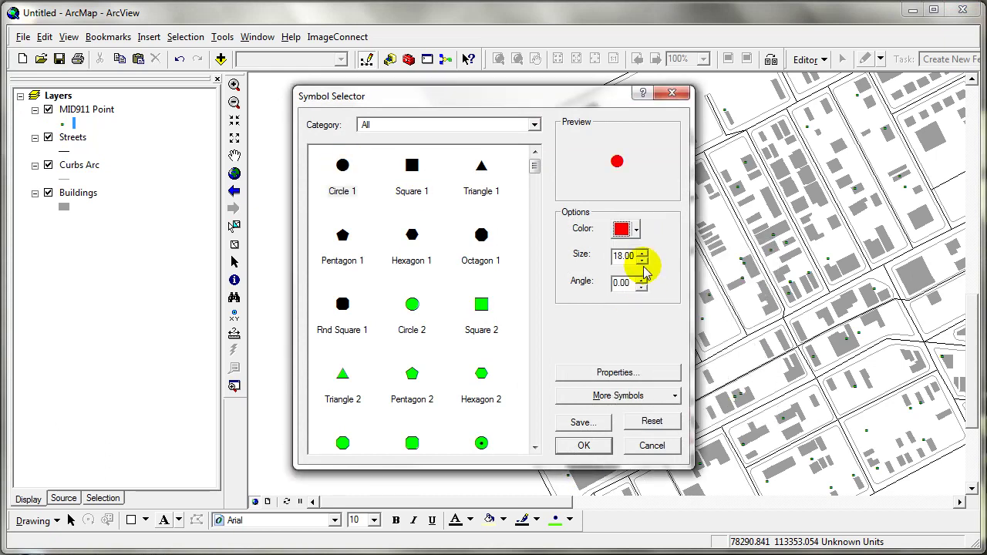
{"action": "left_click", "coordinate": [642, 260]}
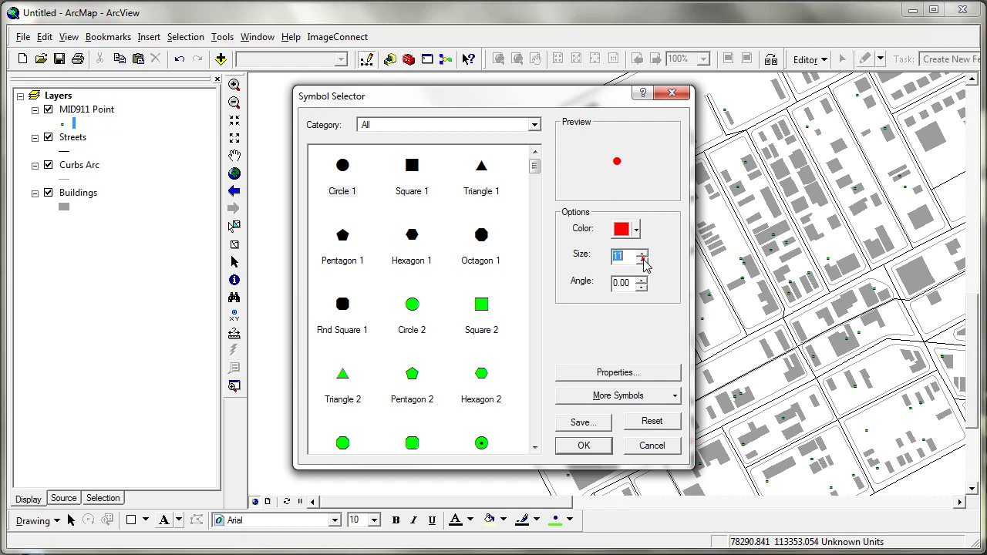
{"action": "left_click", "coordinate": [642, 261]}
{"action": "left_click", "coordinate": [585, 445]}
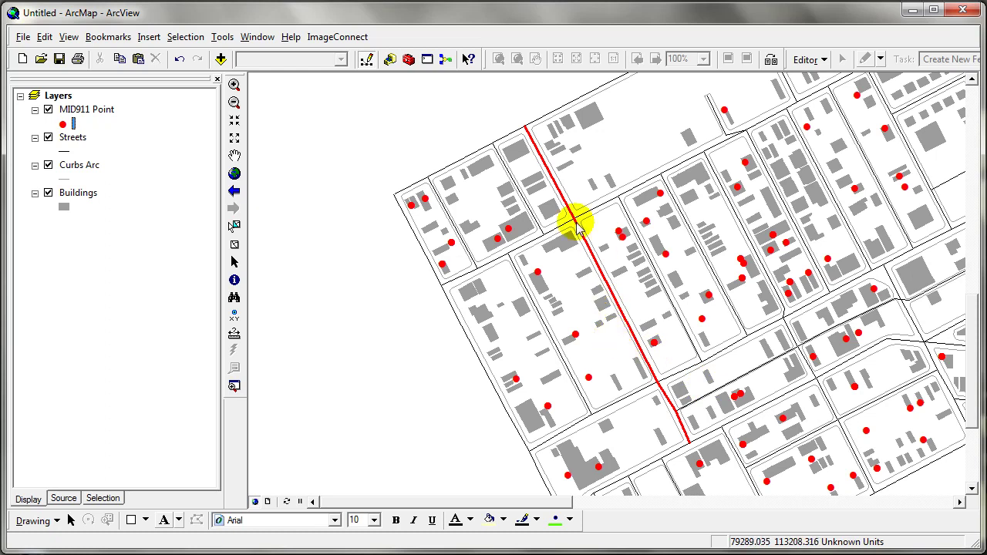
Clear the current selection of Erin street segments.
{"action": "left_click", "coordinate": [582, 351]}
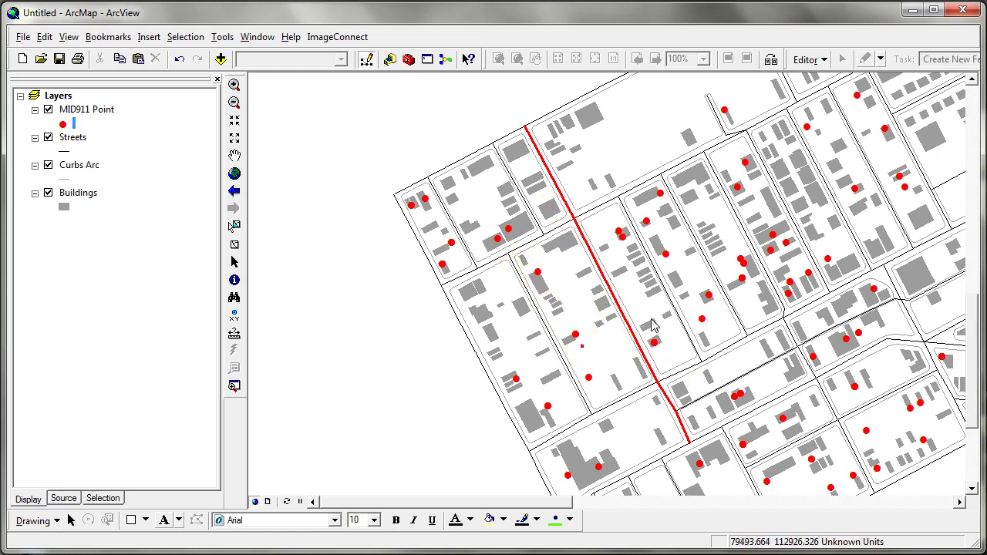
{"action": "left_click", "coordinate": [676, 330]}
{"action": "left_click", "coordinate": [676, 343]}
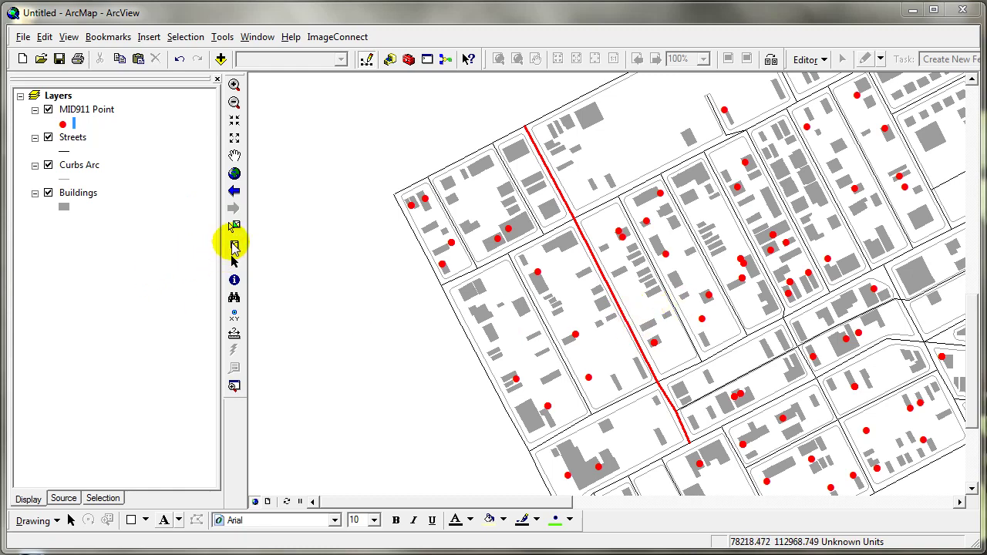
{"action": "left_click", "coordinate": [234, 244]}
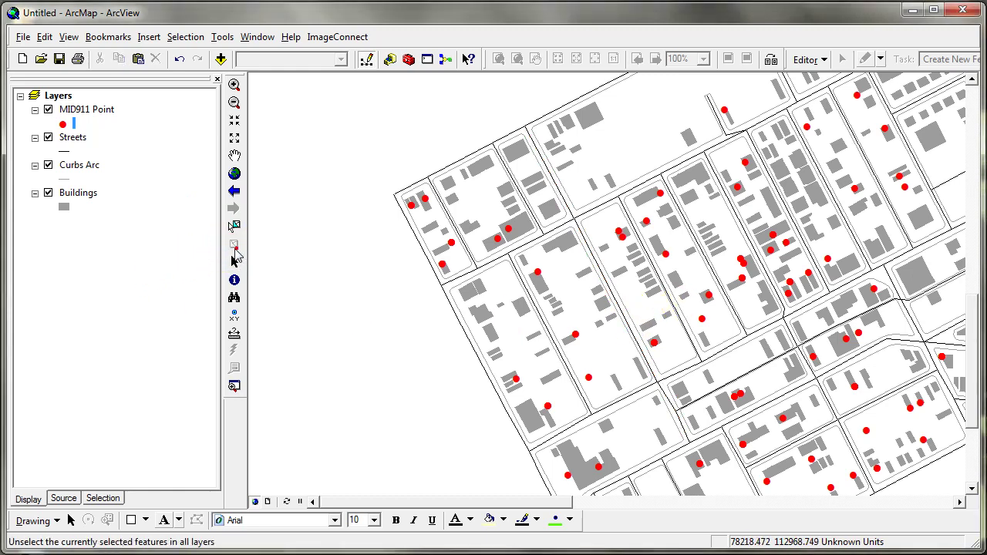
Turn on labels for the Streets layer using the FNAME field, in Arial with a smaller text size.
{"action": "left_click", "coordinate": [75, 138]}
{"action": "right_click", "coordinate": [80, 144]}
{"action": "left_click", "coordinate": [135, 464]}
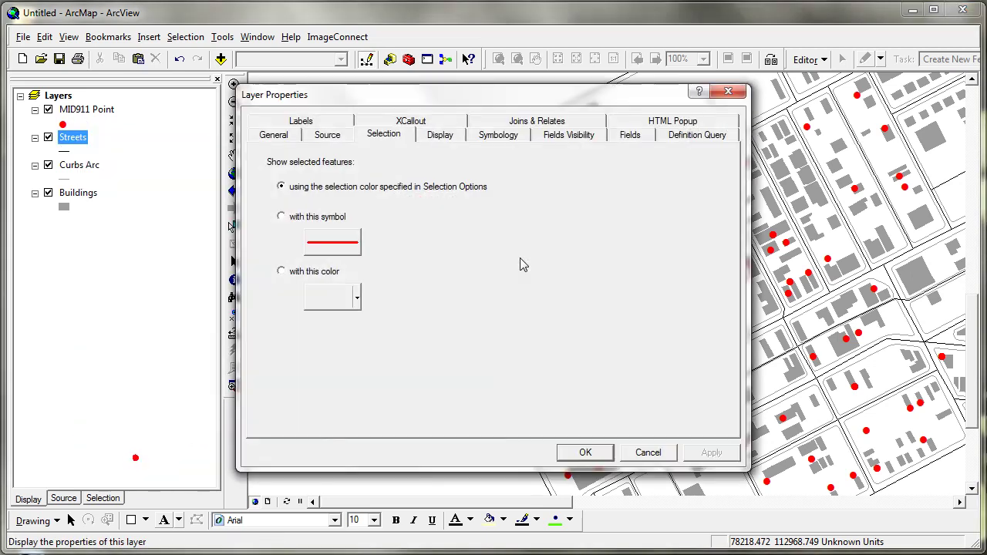
{"action": "left_click", "coordinate": [314, 125]}
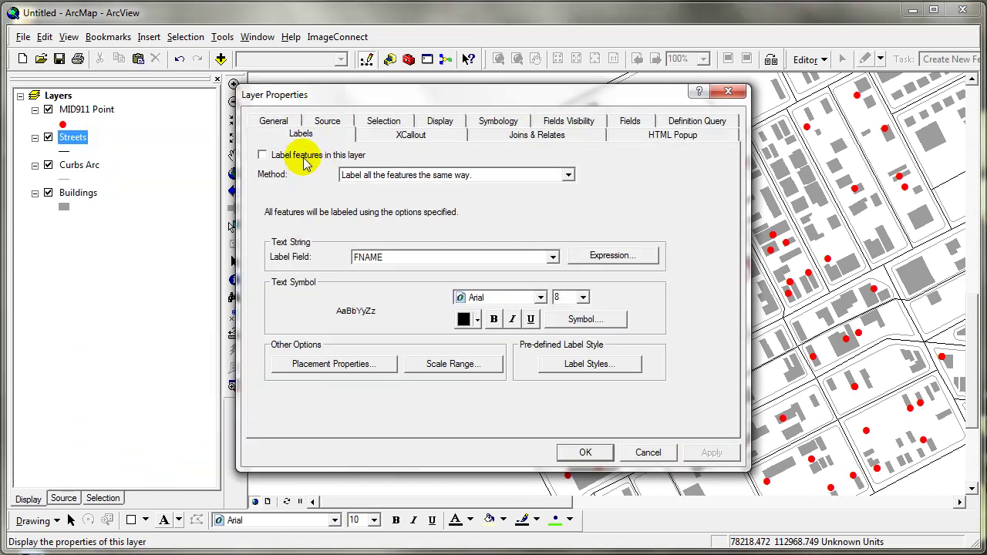
{"action": "left_click", "coordinate": [305, 156]}
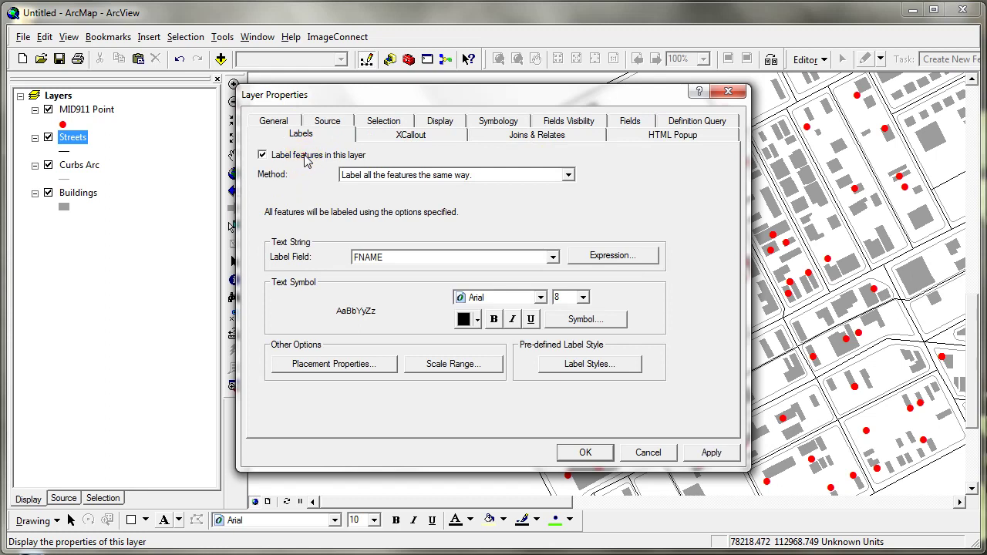
{"action": "left_click", "coordinate": [413, 259]}
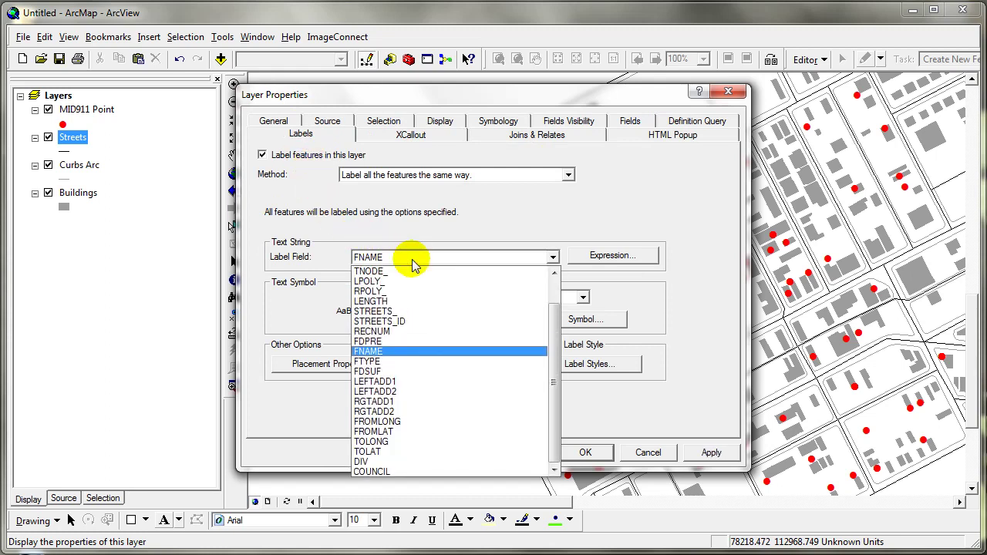
{"action": "left_click", "coordinate": [381, 351]}
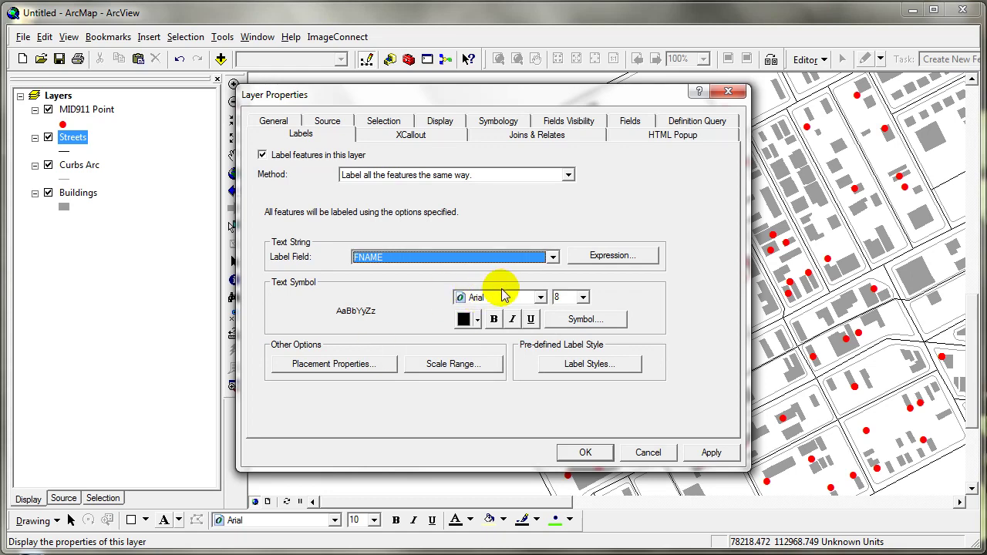
{"action": "left_click", "coordinate": [561, 297]}
{"action": "type", "text": "7"}
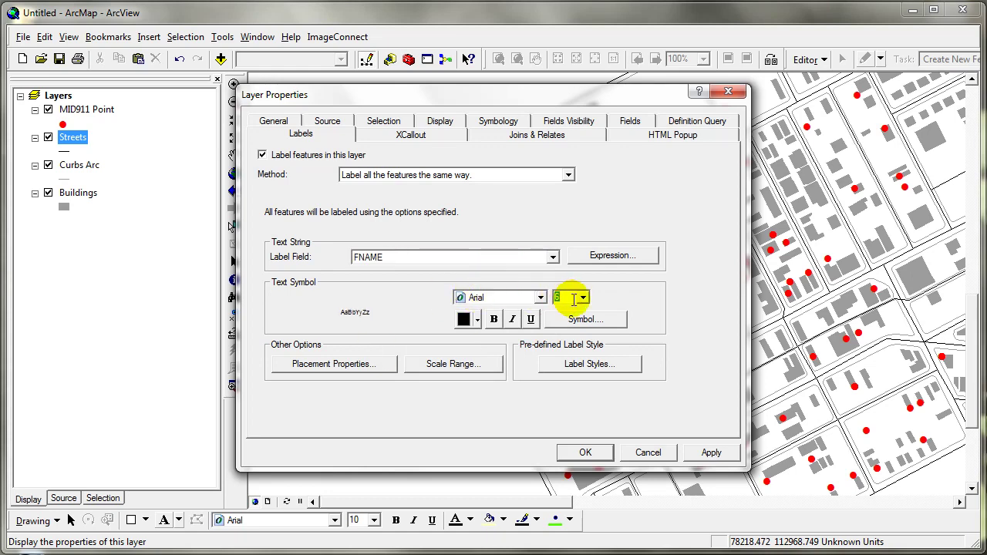
{"action": "left_click", "coordinate": [576, 451]}
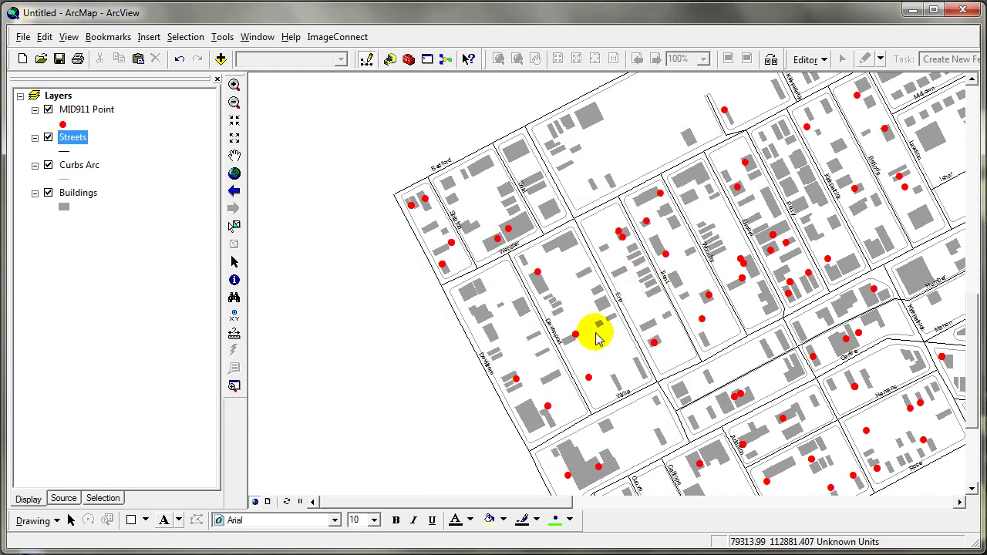
Select the three consecutive Webster street segments bordering the two blocks on either side of Erin.
{"action": "left_click", "coordinate": [234, 84]}
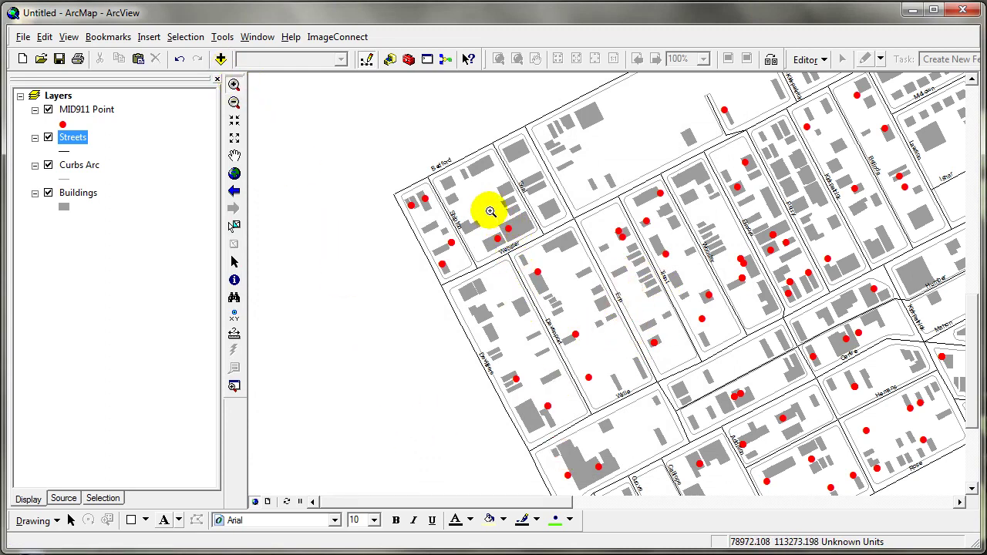
{"action": "left_click_drag", "start_coordinate": [478, 209], "coordinate": [707, 416]}
{"action": "scroll", "coordinate": [655, 309], "scroll_direction": "up", "scroll_amount": 2}
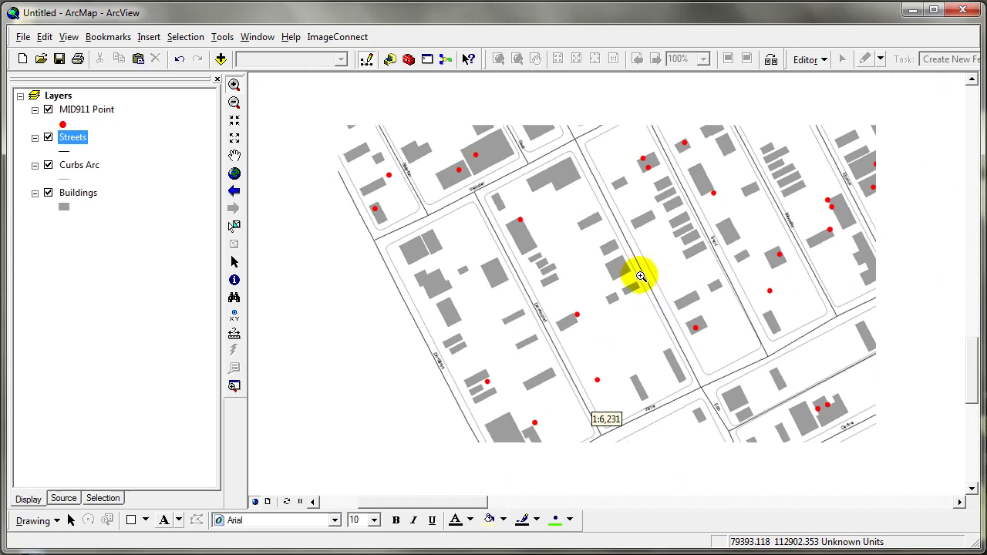
{"action": "left_click_drag", "start_coordinate": [450, 98], "coordinate": [783, 442]}
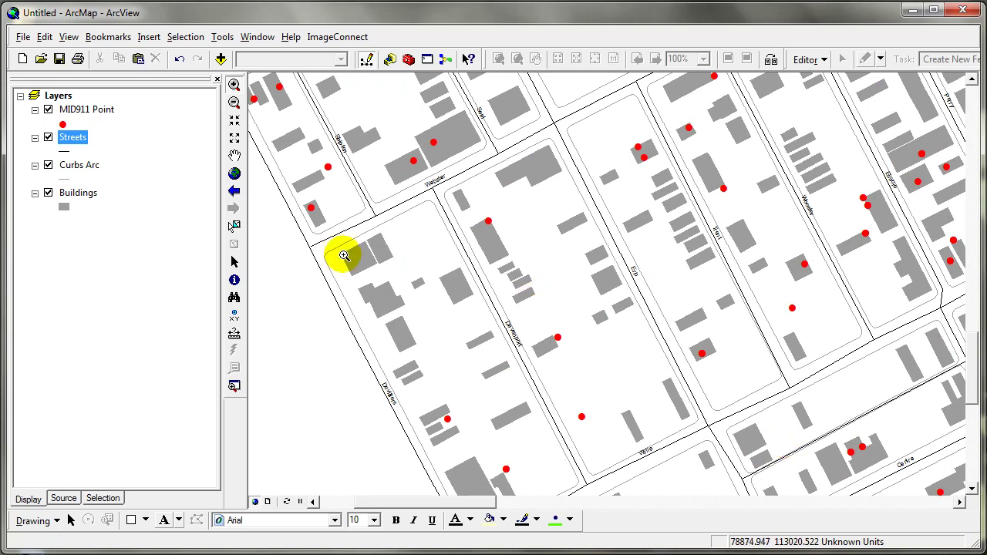
{"action": "left_click", "coordinate": [235, 225]}
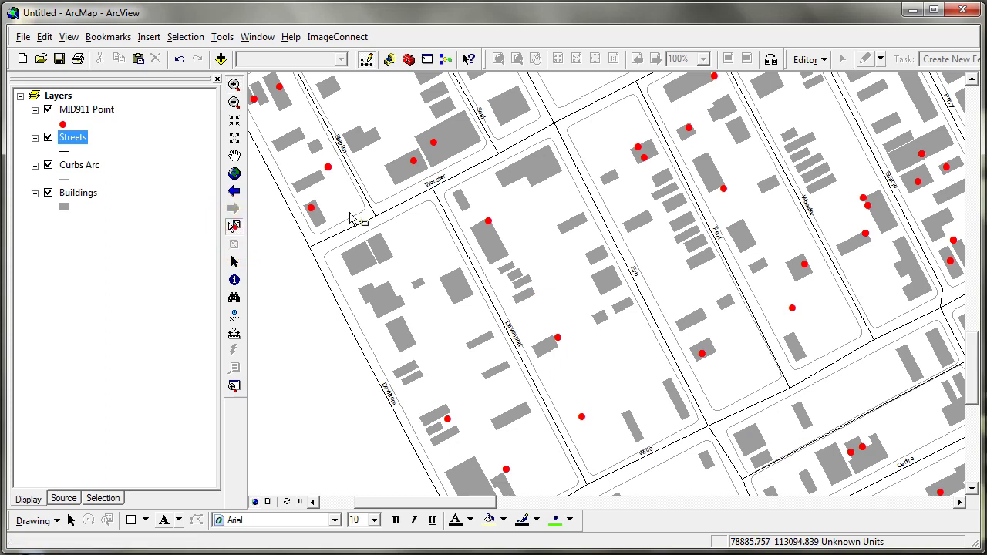
{"action": "left_click", "coordinate": [479, 165]}
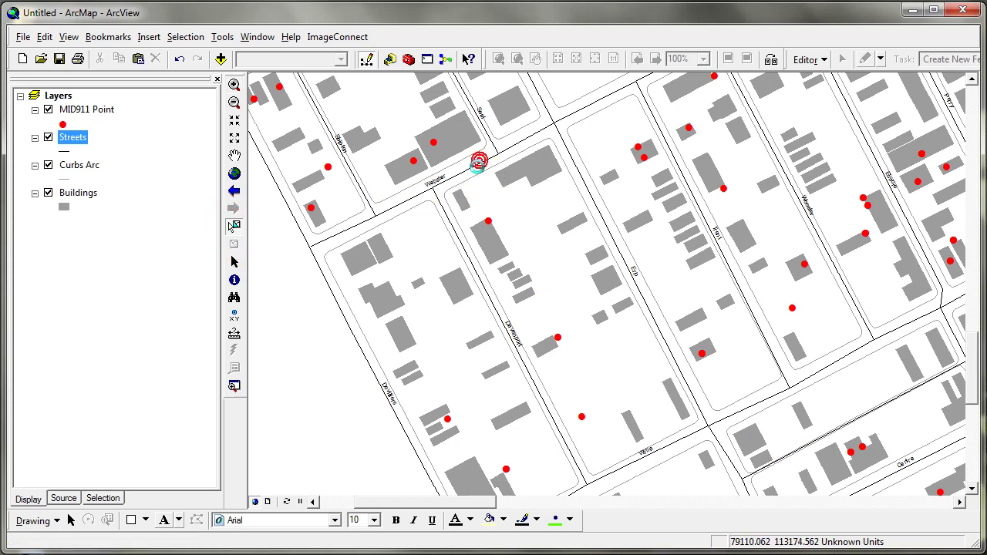
{"action": "left_click", "coordinate": [517, 140]}
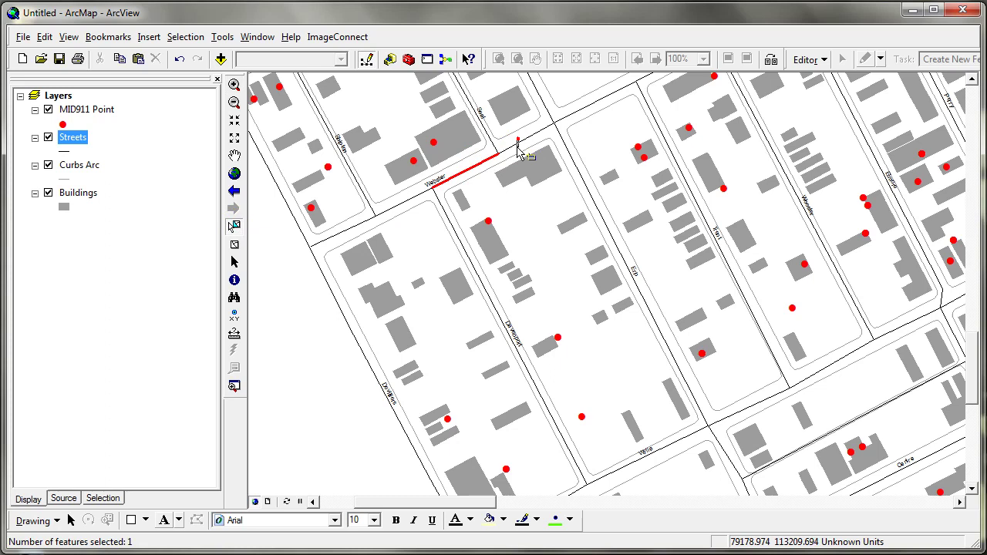
{"action": "left_click", "coordinate": [570, 137], "text": "shift"}
{"action": "left_click", "coordinate": [634, 93], "text": "shift"}
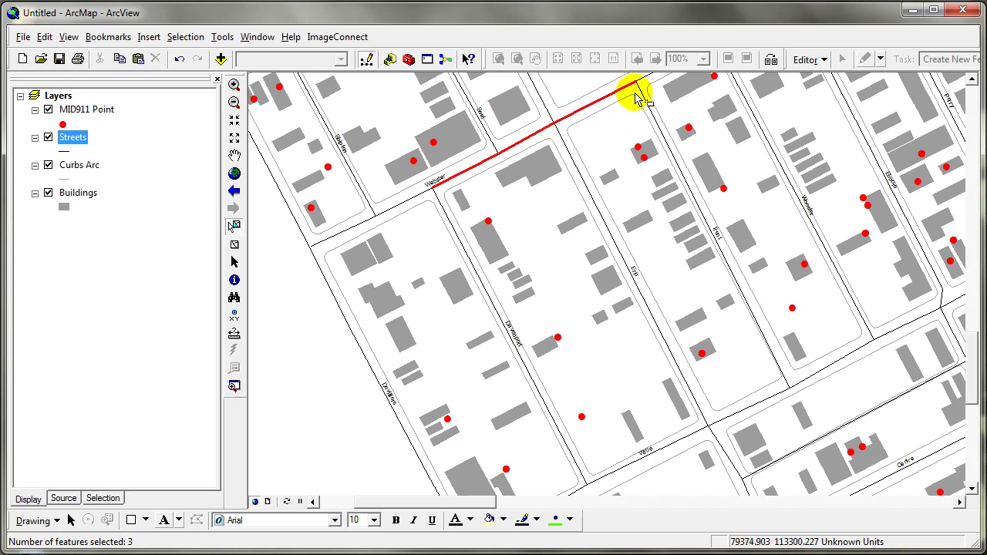
Add the Trent, Davenport and two Wylie street segments to the selection to enclose the two blocks beside Erin.
{"action": "left_click", "coordinate": [639, 87], "text": "shift"}
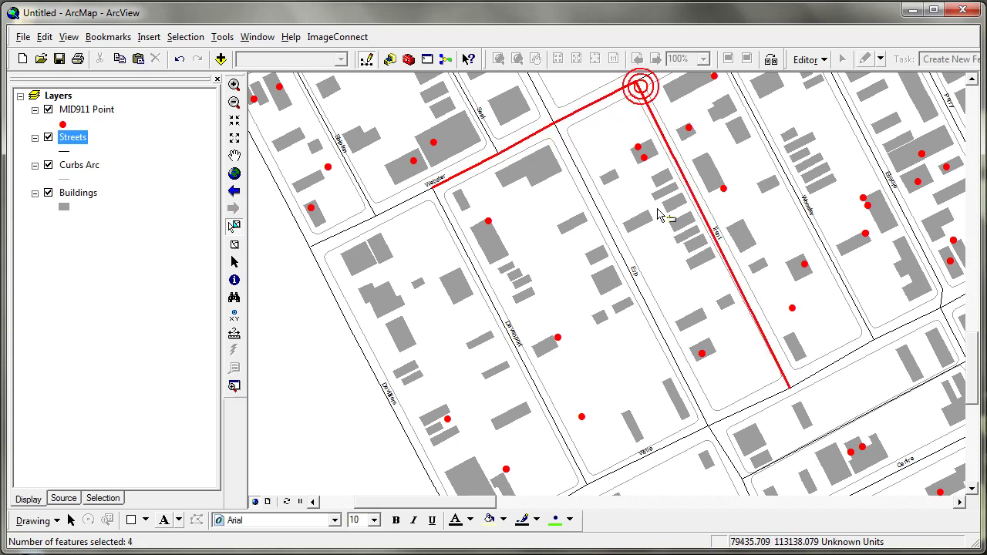
{"action": "left_click", "coordinate": [457, 255], "text": "shift"}
{"action": "left_click", "coordinate": [640, 445], "text": "shift"}
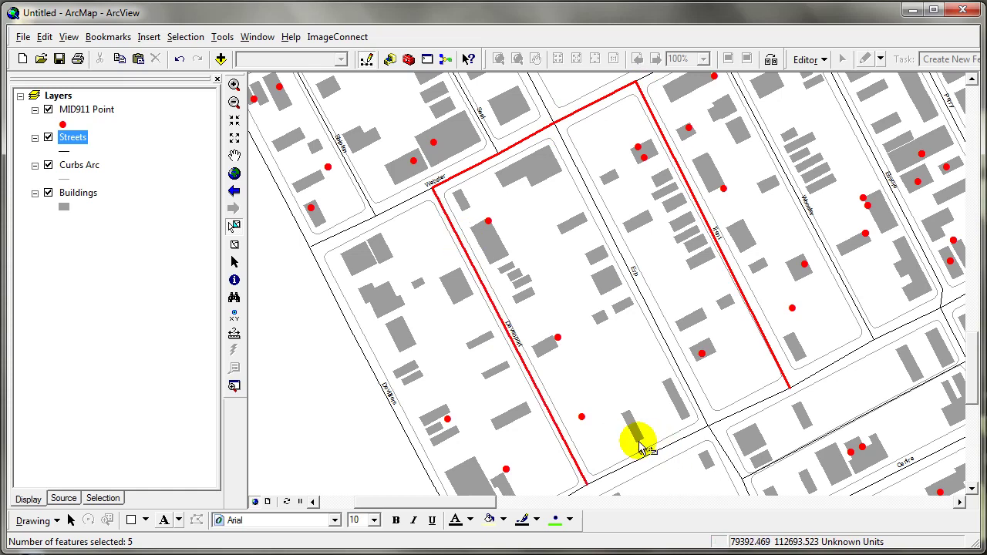
{"action": "left_click", "coordinate": [661, 442], "text": "shift"}
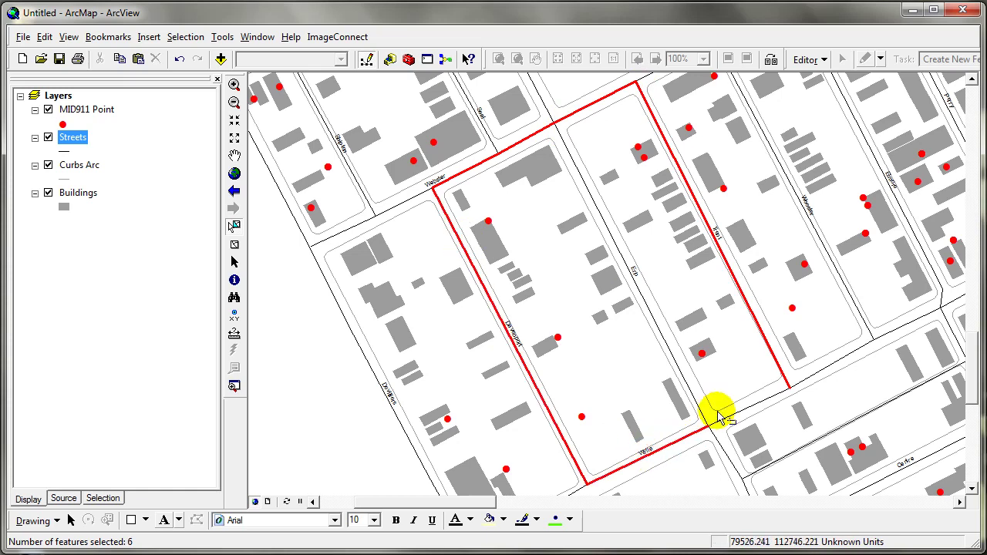
{"action": "left_click", "coordinate": [717, 423], "text": "shift"}
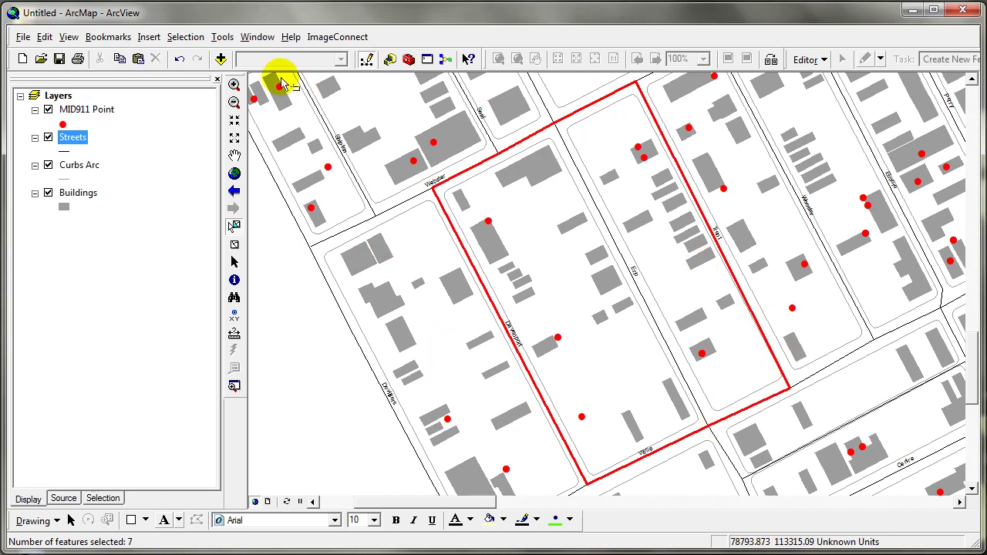
Zoom to the selected features of the Streets layer.
{"action": "right_click", "coordinate": [84, 147]}
{"action": "mouse_move", "coordinate": [242, 303]}
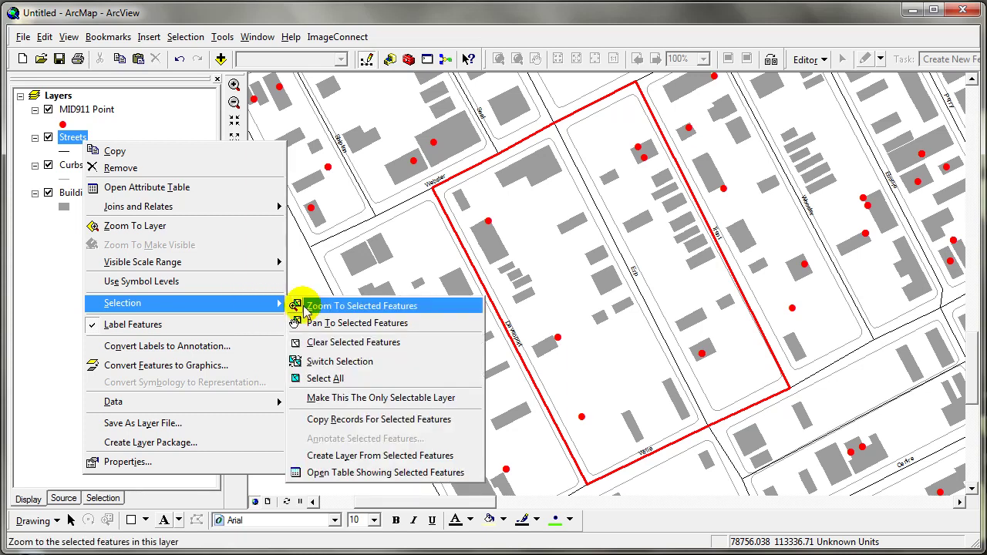
{"action": "left_click", "coordinate": [337, 307]}
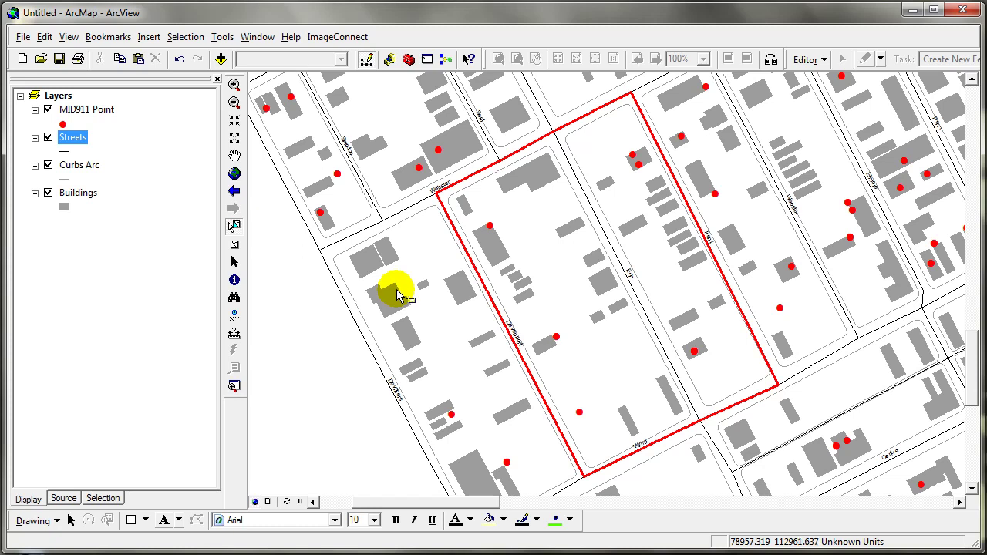
Create a spatial bookmark of the current map view named Erin Street.
{"action": "left_click", "coordinate": [170, 37]}
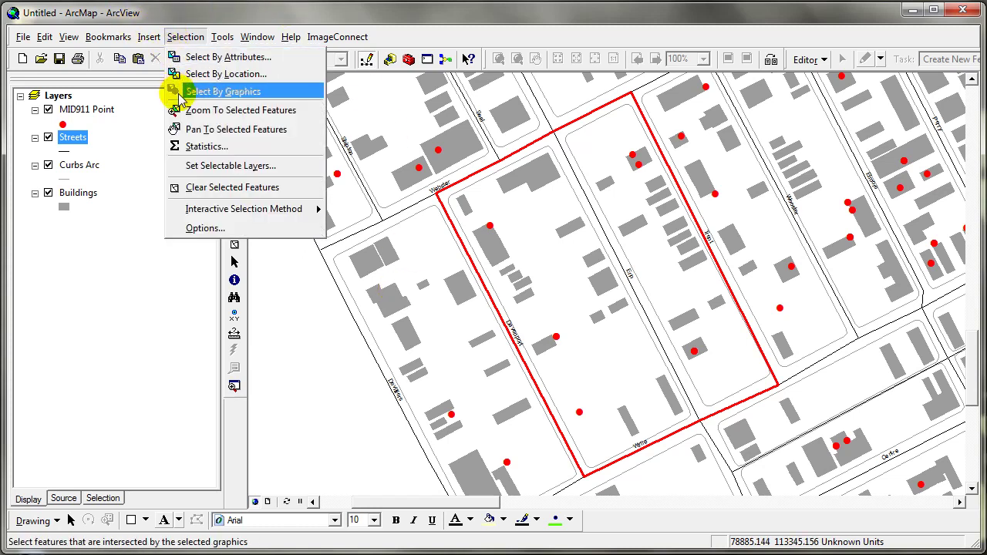
{"action": "mouse_move", "coordinate": [102, 36]}
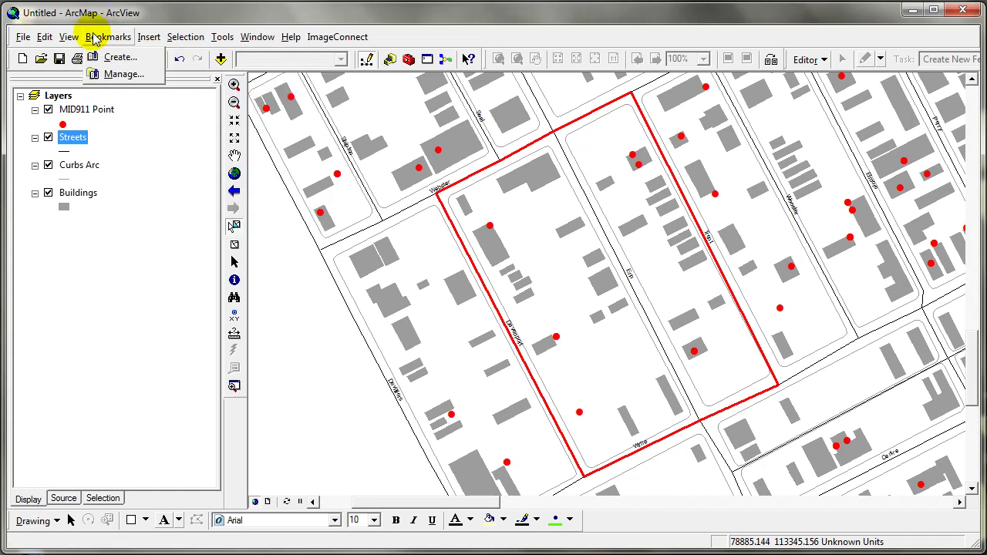
{"action": "left_click", "coordinate": [108, 58]}
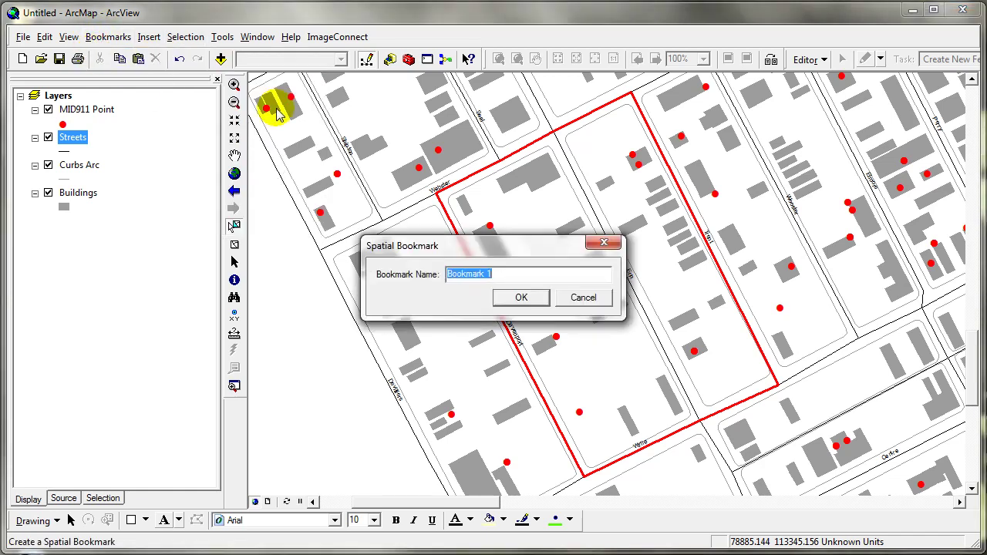
{"action": "type", "text": "E"}
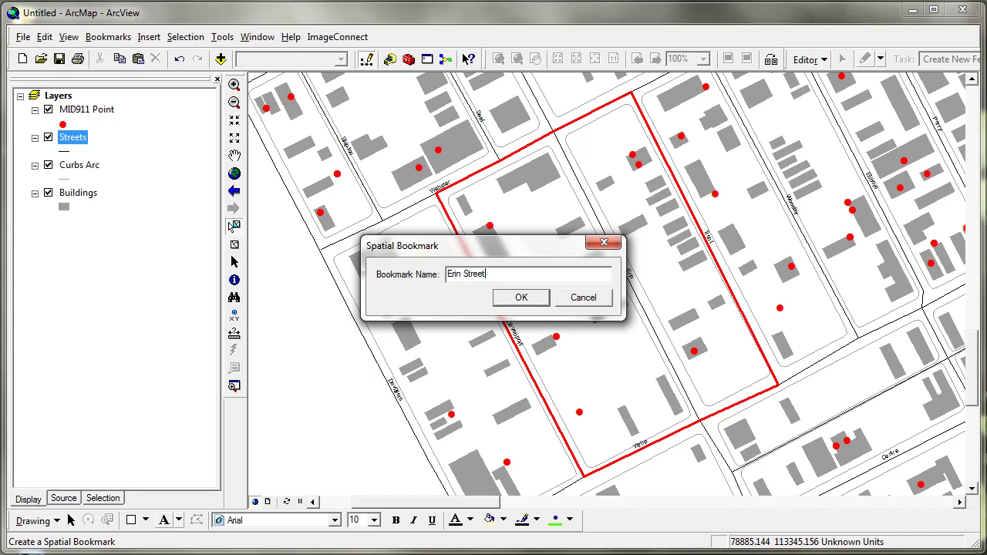
{"action": "type", "text": "rin Street"}
{"action": "key", "text": "Return"}
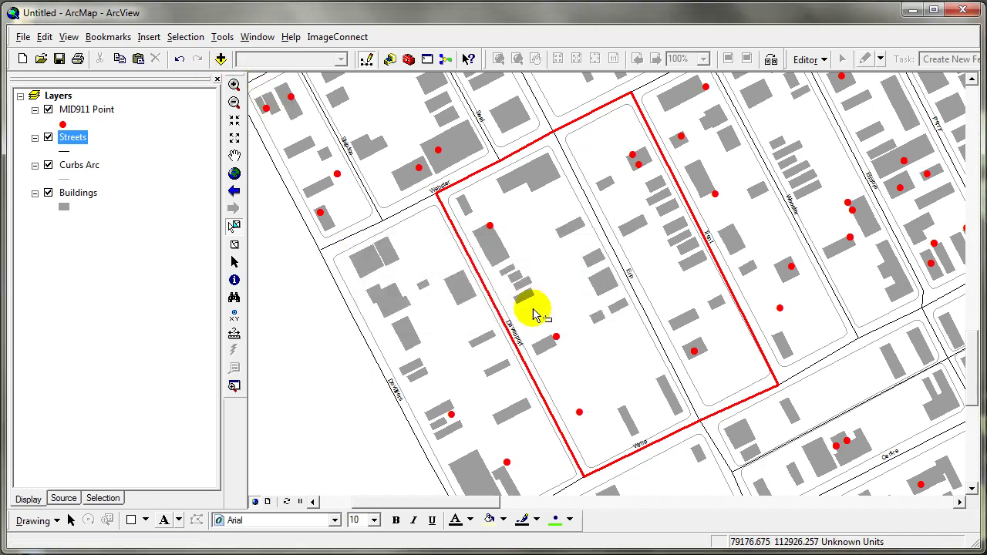
Clear the selected street segments and return the map to the Erin Street bookmark.
{"action": "scroll", "coordinate": [537, 314], "scroll_direction": "up", "scroll_amount": 8}
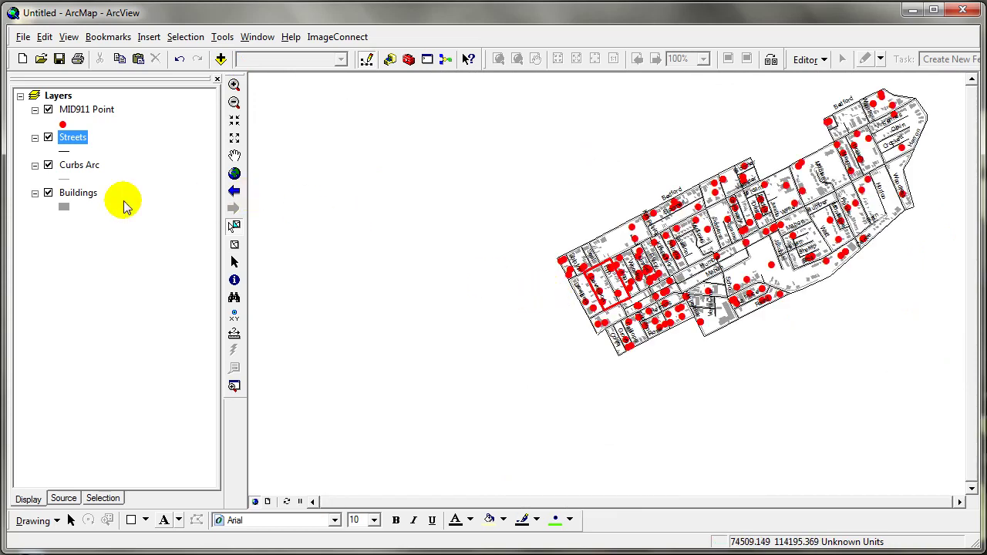
{"action": "left_click", "coordinate": [234, 245]}
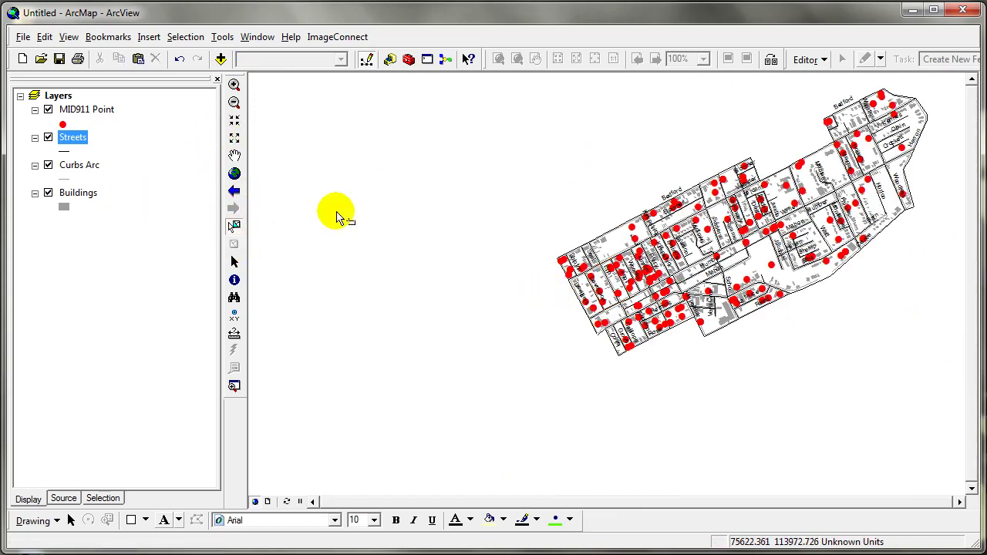
{"action": "left_click", "coordinate": [108, 36]}
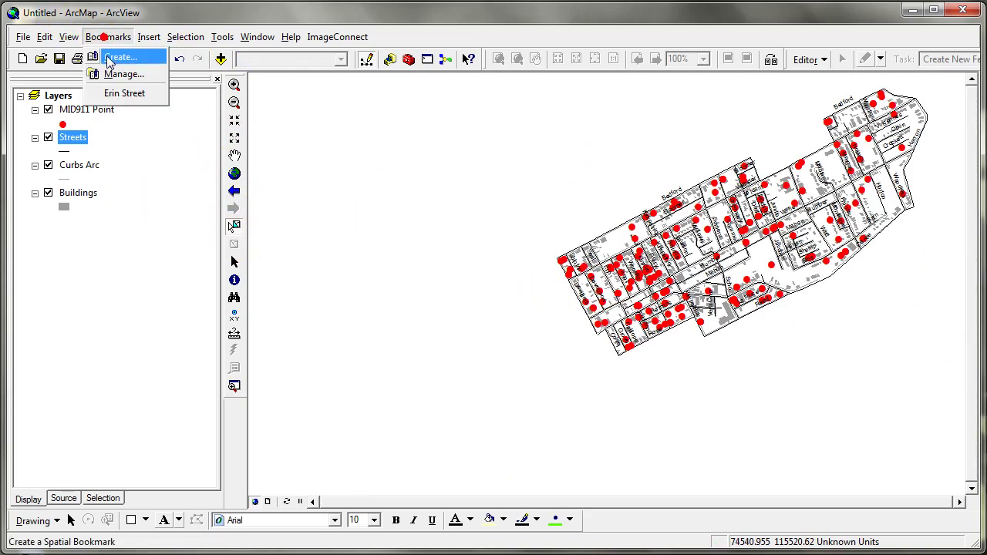
{"action": "left_click", "coordinate": [123, 93]}
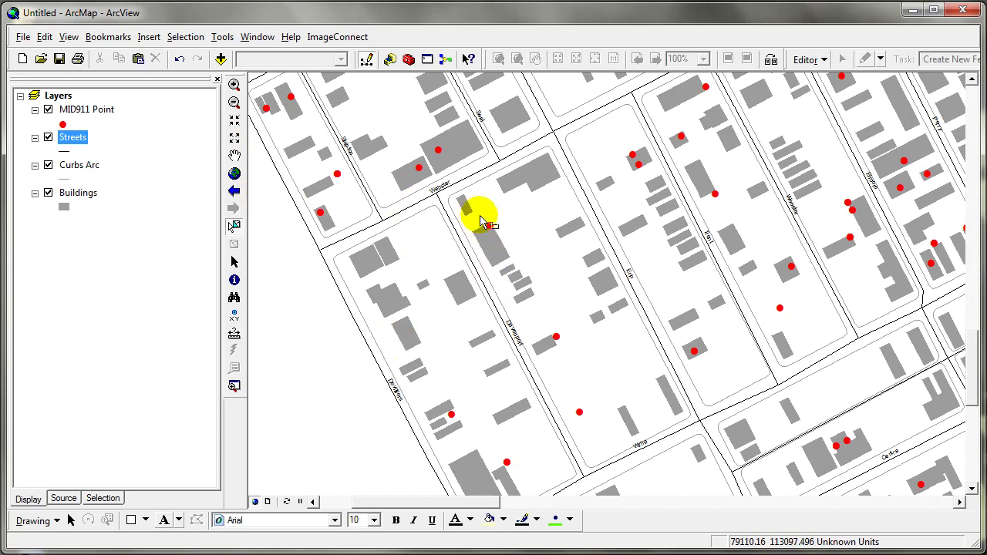
Box-select the 911 points inside the two blocks on either side of Erin, adding each group to the selection.
{"action": "left_click_drag", "start_coordinate": [483, 213], "coordinate": [593, 424]}
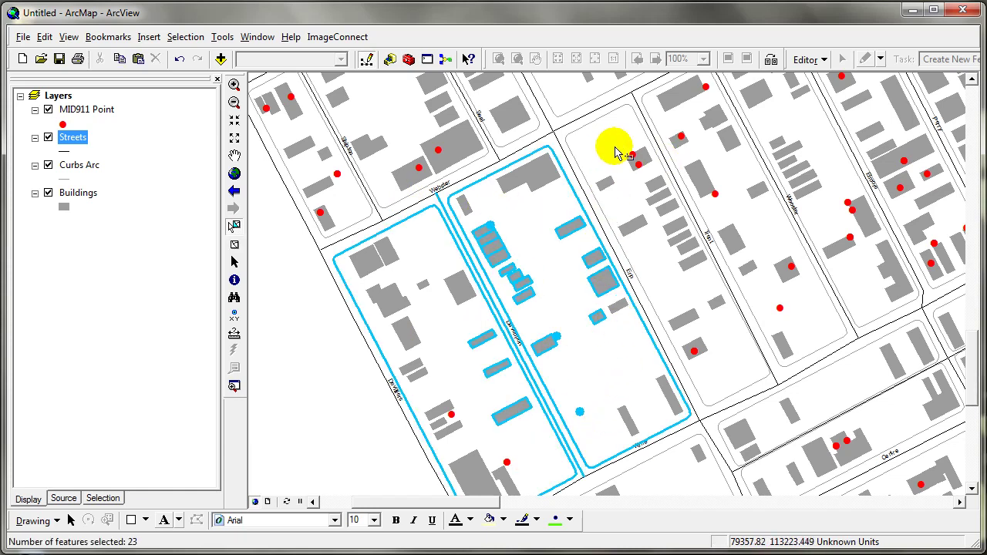
{"action": "left_click_drag", "start_coordinate": [614, 146], "coordinate": [639, 187]}
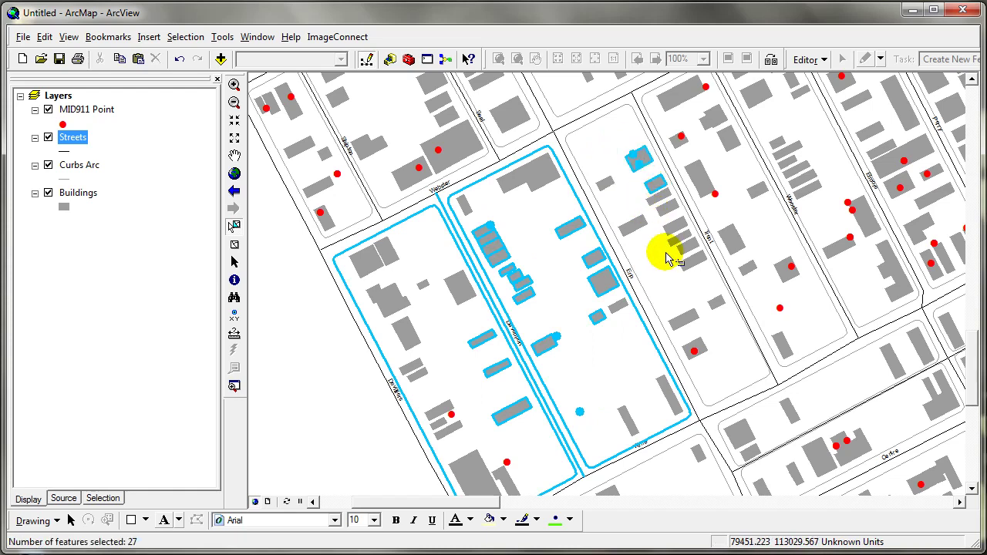
{"action": "left_click_drag", "start_coordinate": [680, 331], "coordinate": [723, 364]}
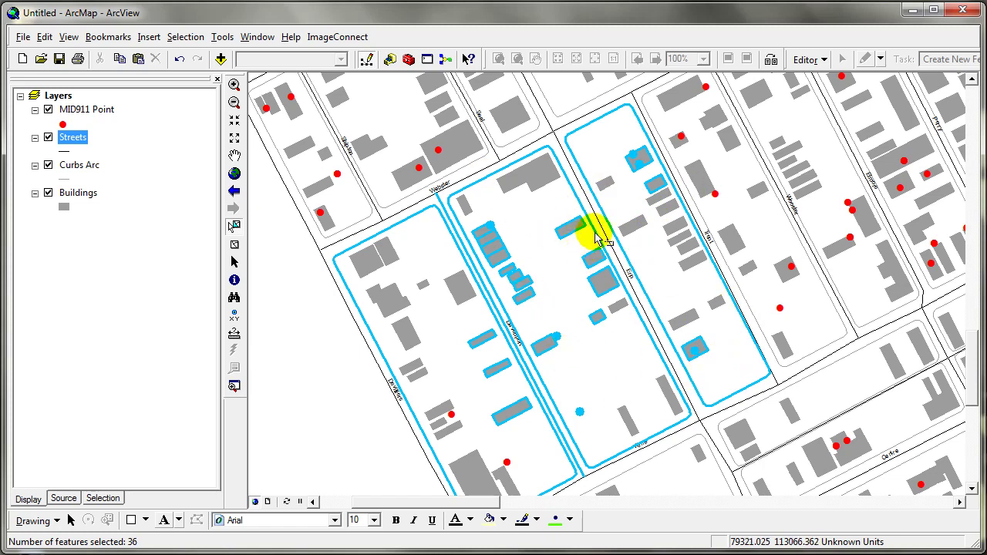
Open the MID911 Point attribute table showing only the selected records and review their date, nature code and address fields.
{"action": "left_click", "coordinate": [82, 114]}
{"action": "right_click", "coordinate": [83, 114]}
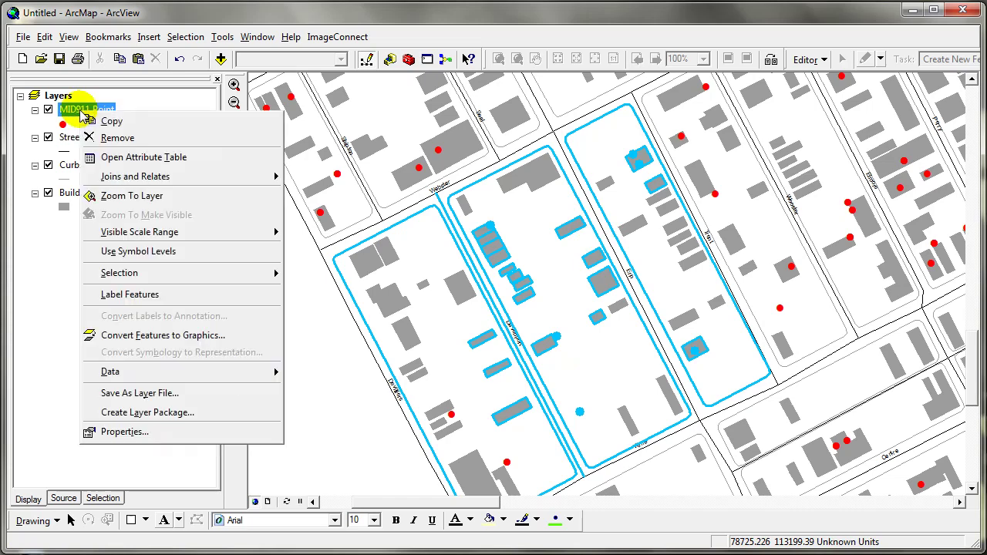
{"action": "left_click", "coordinate": [133, 156]}
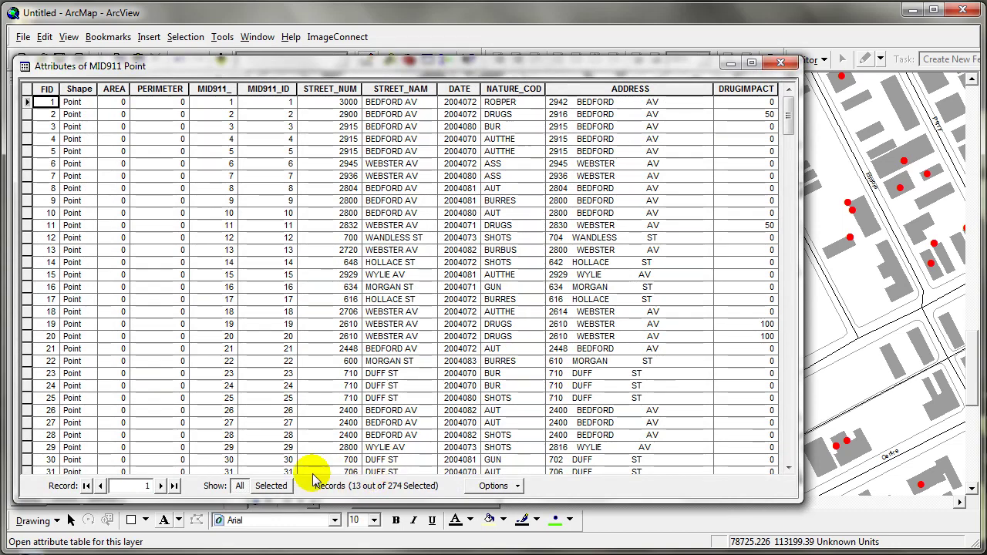
{"action": "left_click", "coordinate": [271, 485]}
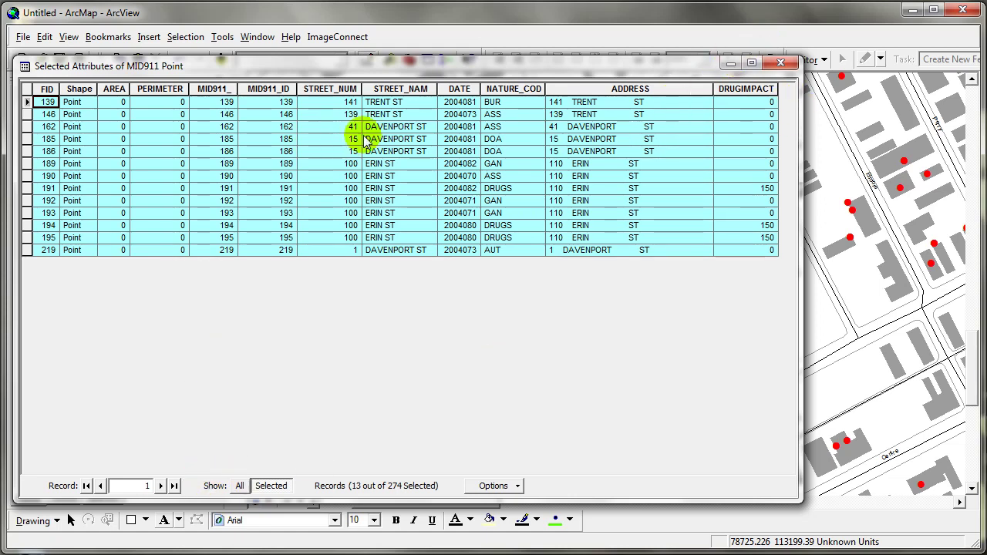
{"action": "left_click", "coordinate": [347, 103]}
{"action": "left_click", "coordinate": [465, 102]}
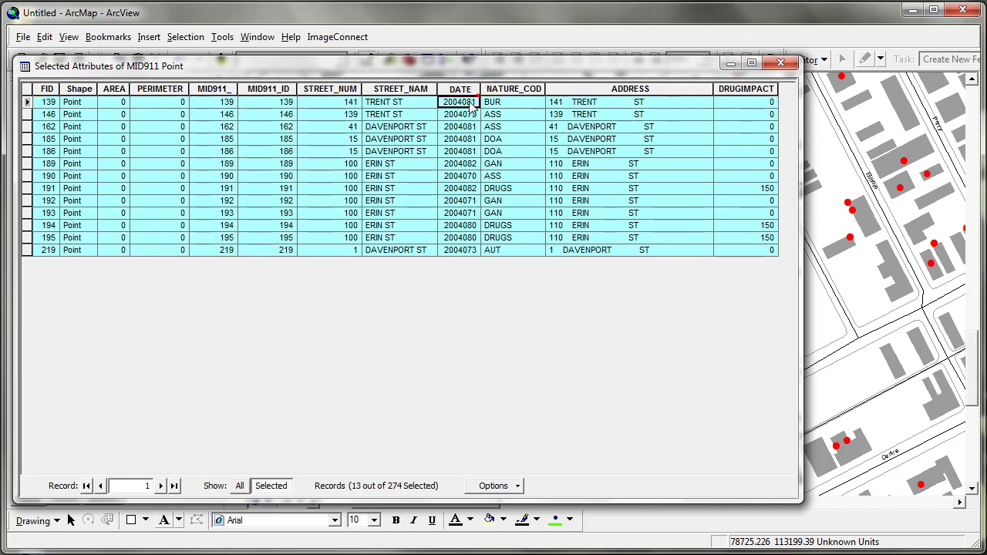
{"action": "left_click", "coordinate": [514, 102]}
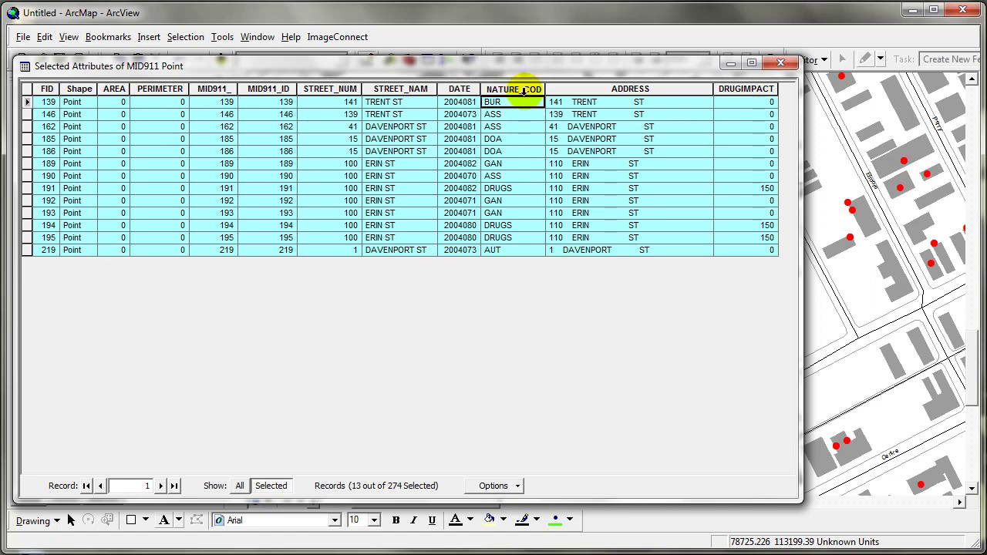
{"action": "left_click", "coordinate": [523, 152]}
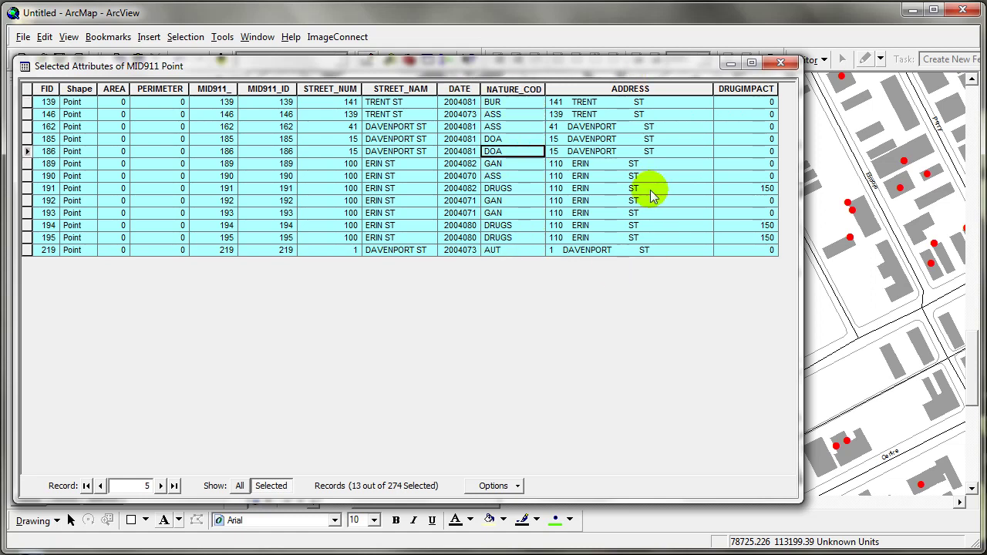
{"action": "left_click", "coordinate": [626, 104]}
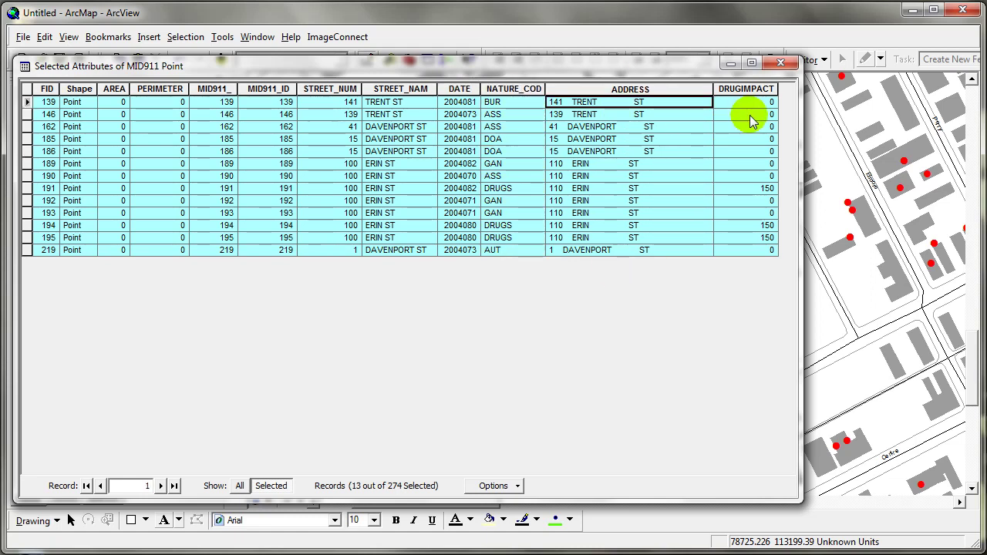
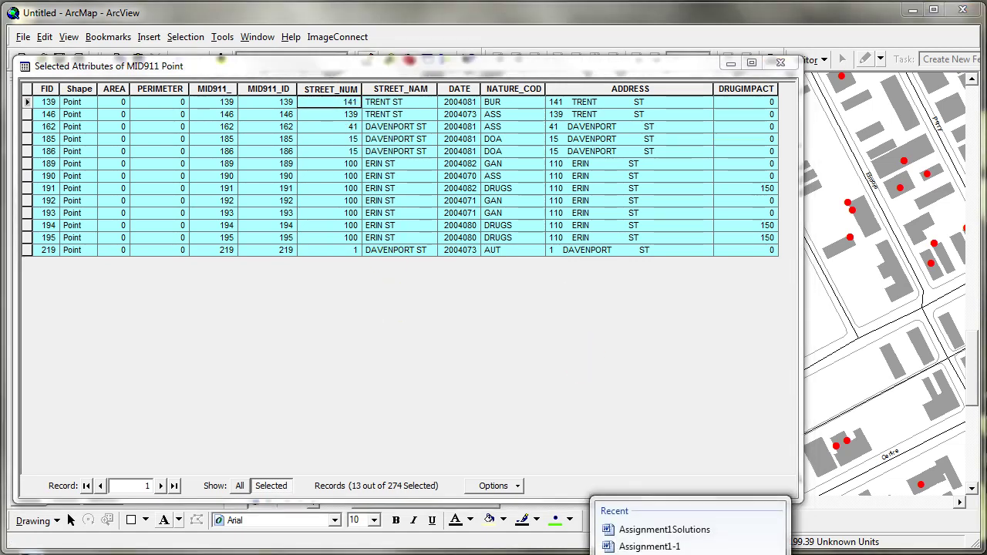
Switch to the Word document to view the empty Assignment 1-2 solution table and return to the ArcMap attribute table.
{"action": "left_click", "coordinate": [689, 491]}
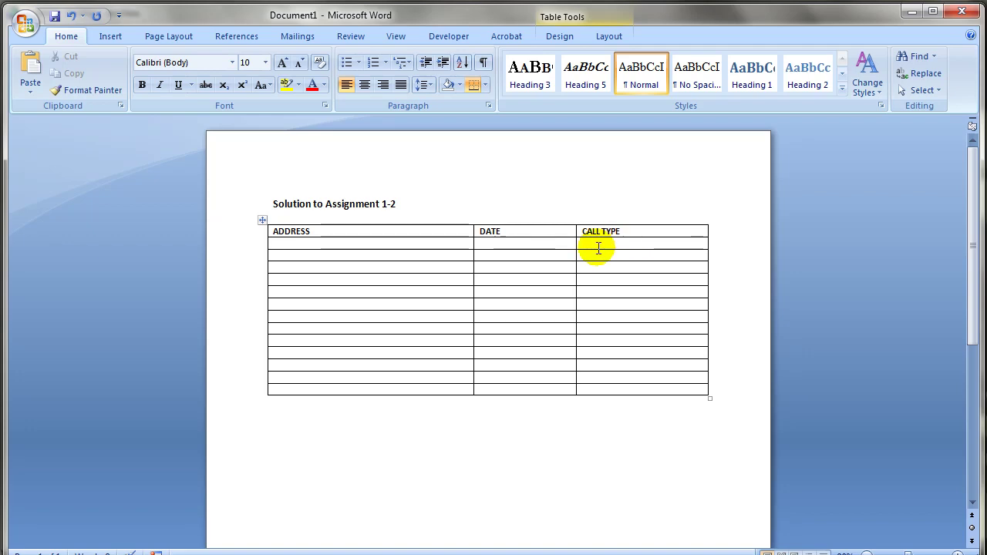
{"action": "key", "text": "alt+Tab"}
{"action": "key", "text": "alt+Tab"}
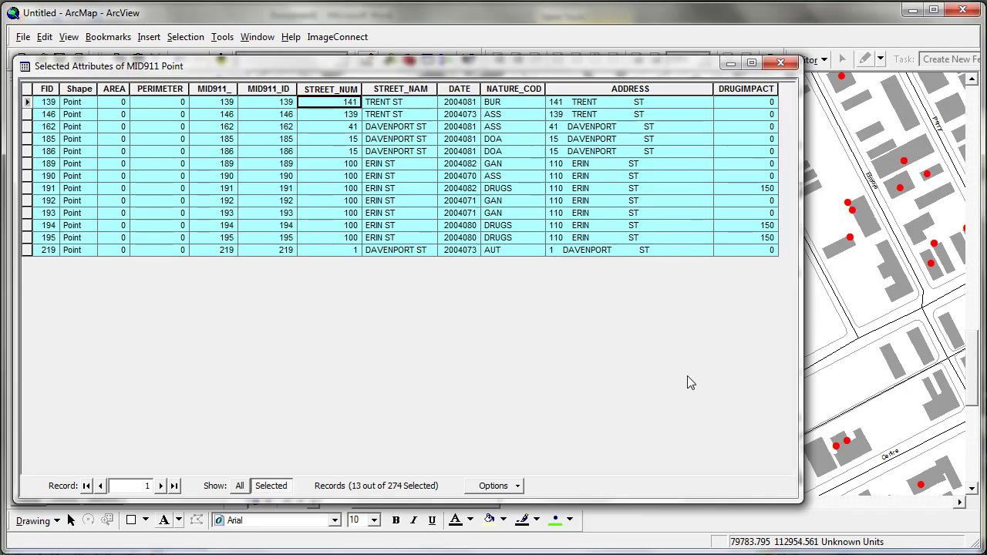
Try copying the first selected record's ADDRESS value into the Word solution table, undo the paste, and return to ArcMap.
{"action": "right_click", "coordinate": [329, 104]}
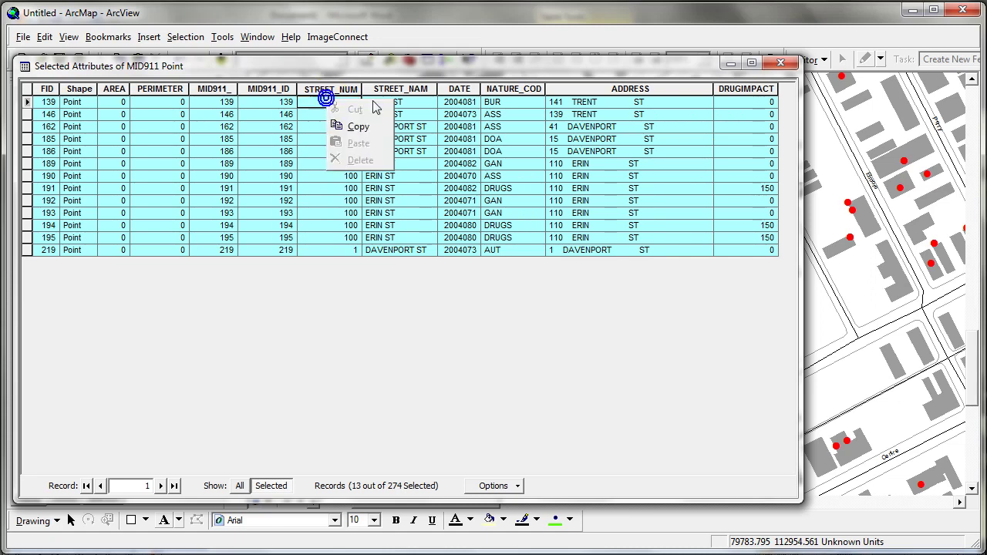
{"action": "left_click", "coordinate": [586, 106]}
{"action": "left_click", "coordinate": [583, 104]}
{"action": "right_click", "coordinate": [581, 102]}
{"action": "left_click", "coordinate": [612, 128]}
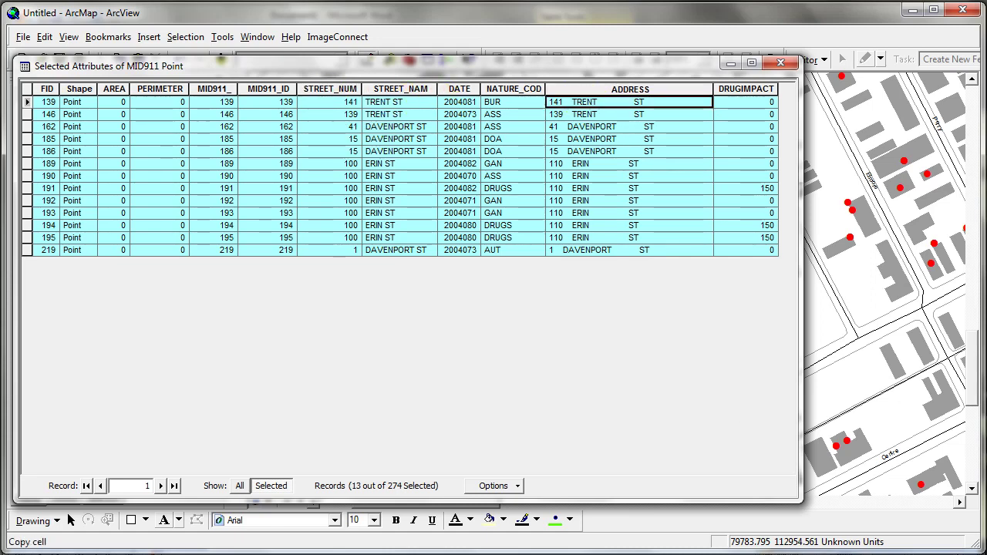
{"action": "key", "text": "alt+Tab"}
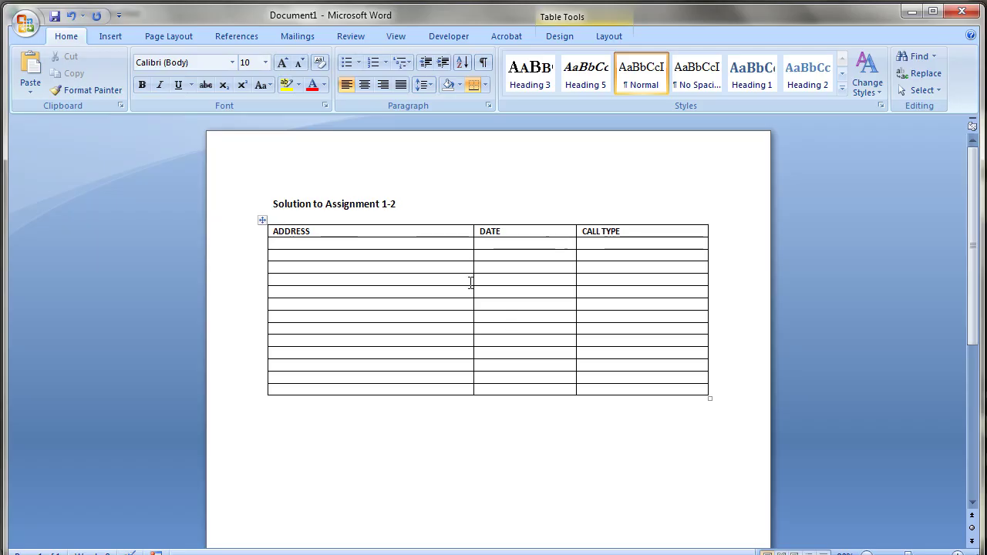
{"action": "right_click", "coordinate": [331, 244]}
{"action": "left_click", "coordinate": [431, 287]}
{"action": "key", "text": "ctrl+z"}
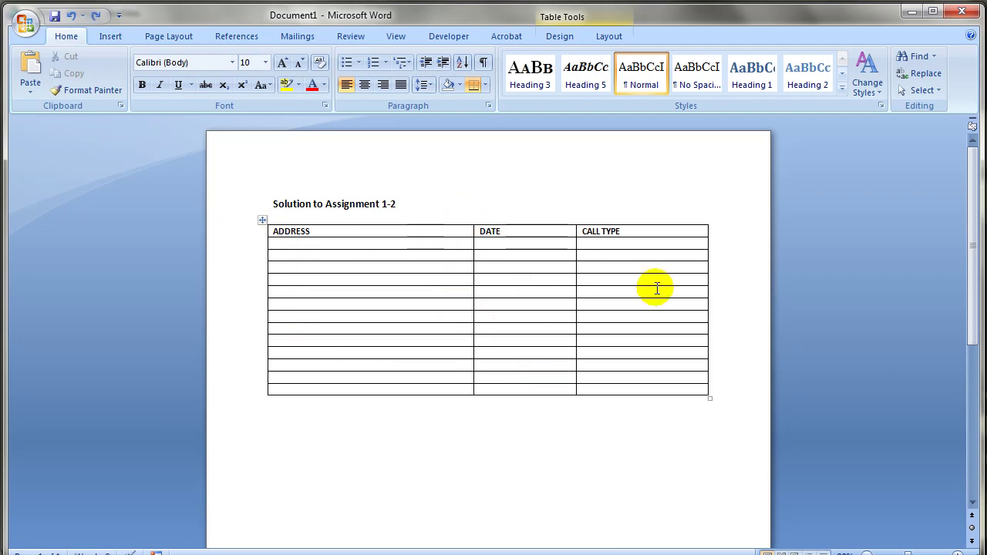
{"action": "left_click", "coordinate": [912, 11]}
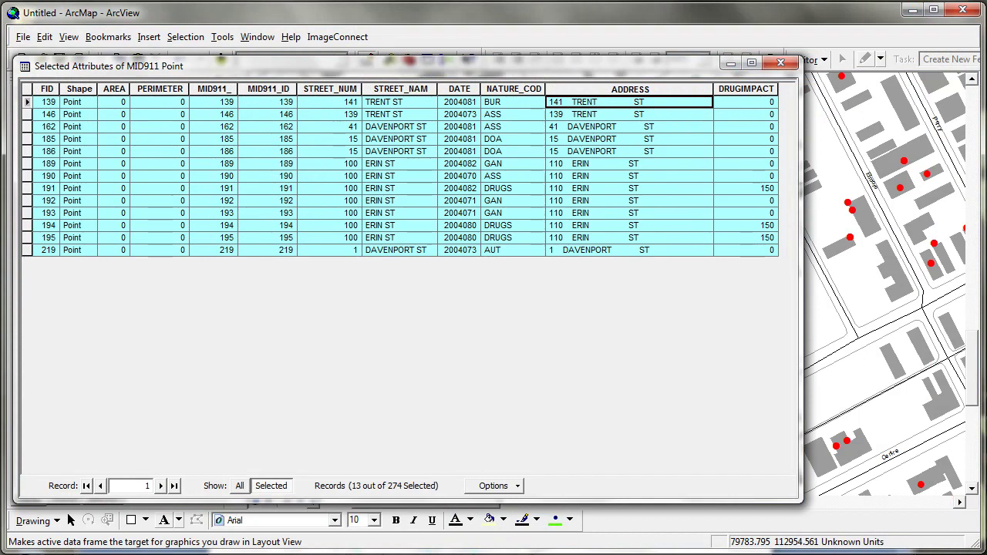
Start exporting the selected records and choose C:\GISTutorial\Answers\Assignment1 as the output folder.
{"action": "left_click", "coordinate": [494, 486]}
{"action": "left_click", "coordinate": [521, 454]}
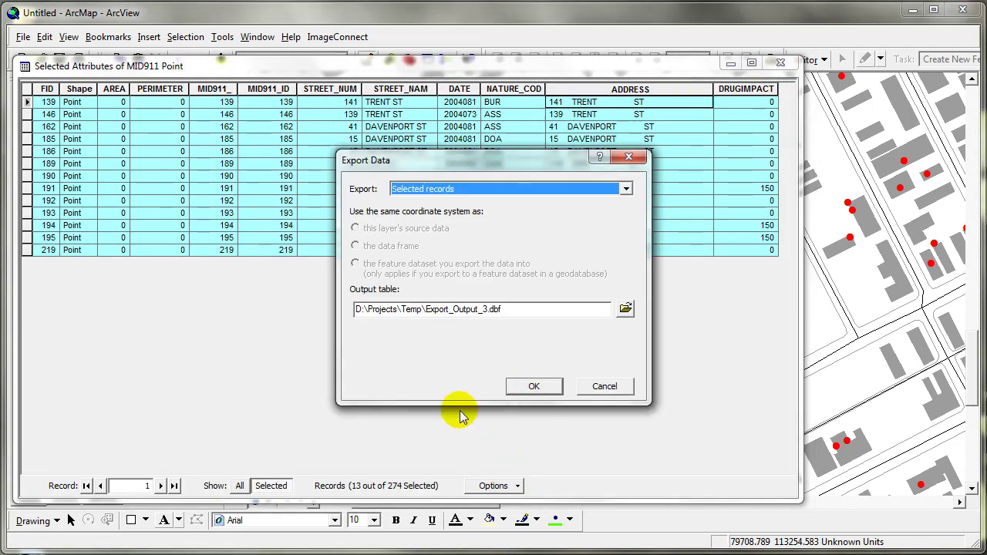
{"action": "left_click", "coordinate": [624, 310]}
{"action": "left_click", "coordinate": [440, 182]}
{"action": "scroll", "coordinate": [432, 229], "scroll_direction": "up", "scroll_amount": 3}
{"action": "left_click", "coordinate": [417, 229]}
{"action": "double_click", "coordinate": [354, 217]}
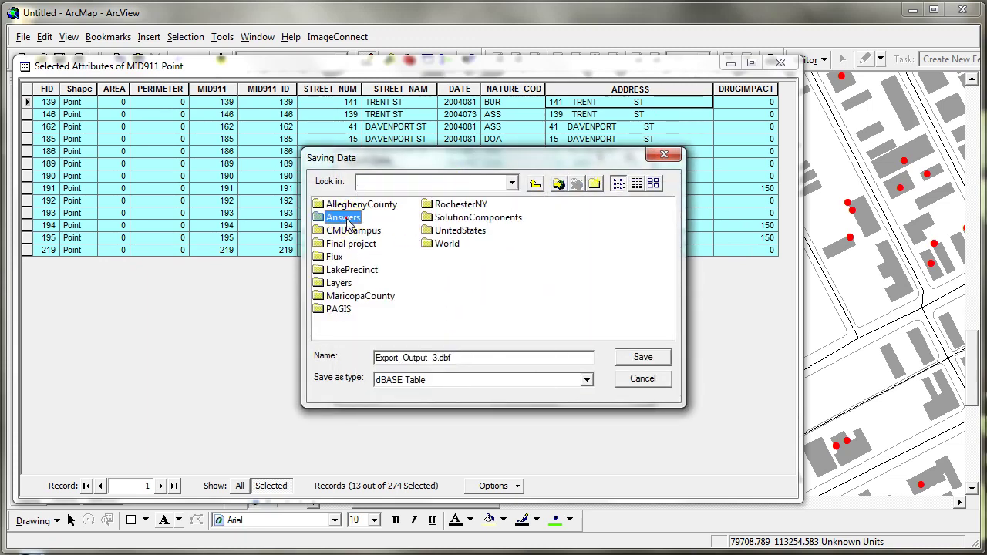
{"action": "double_click", "coordinate": [356, 206]}
Name the dBASE output table 911calls, run the export, and decline adding the new table to the map.
{"action": "double_click", "coordinate": [480, 356]}
{"action": "type", "text": "calls"}
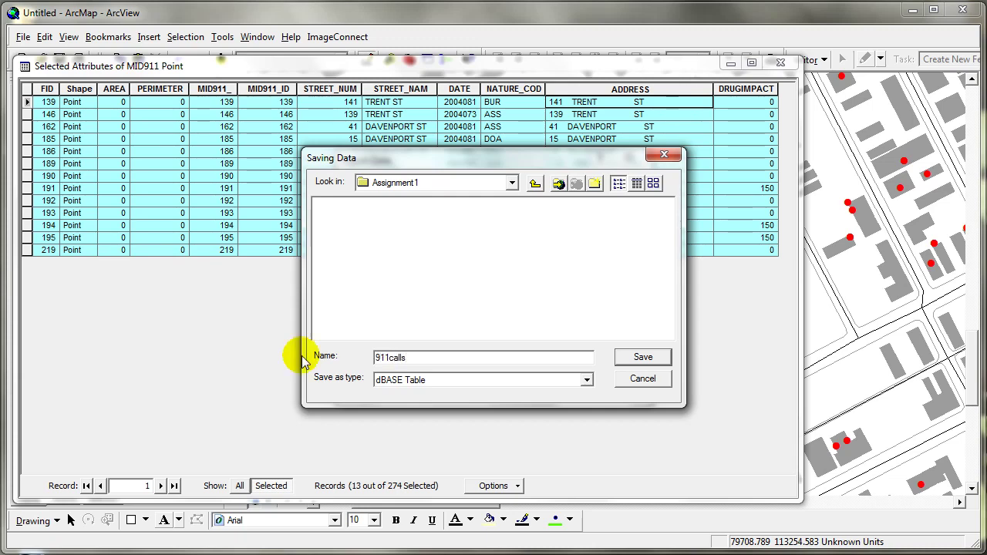
{"action": "key", "text": "Return"}
{"action": "left_click", "coordinate": [530, 388]}
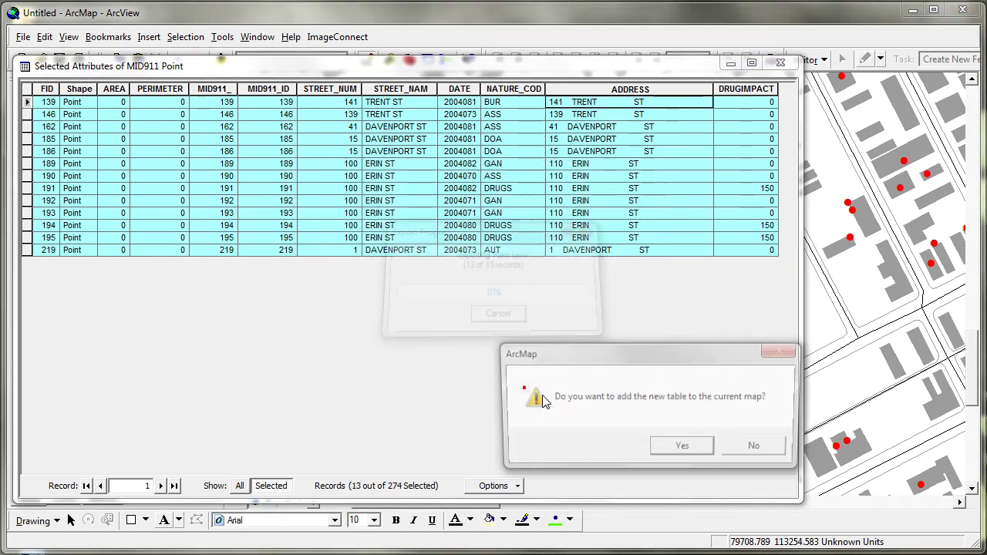
{"action": "left_click", "coordinate": [757, 450]}
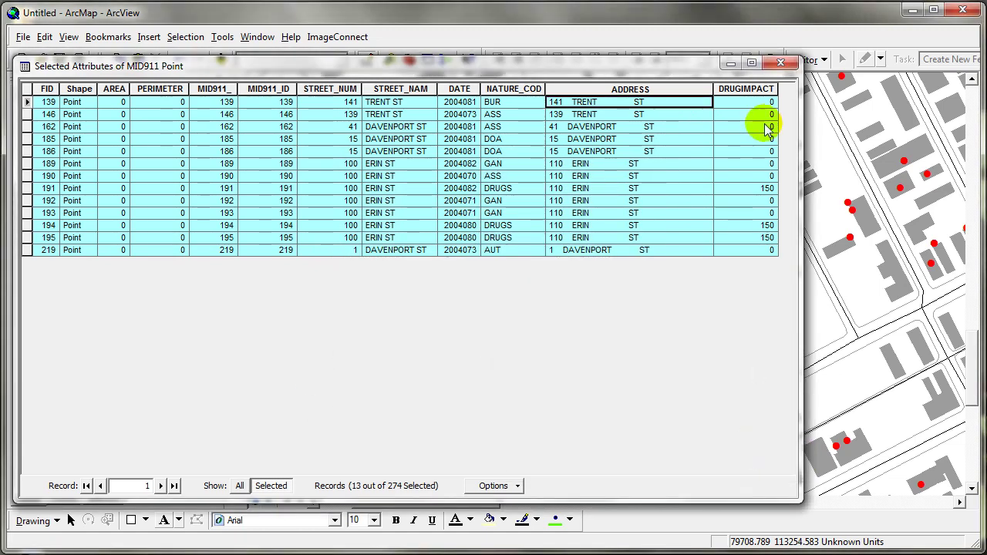
{"action": "left_click", "coordinate": [515, 485]}
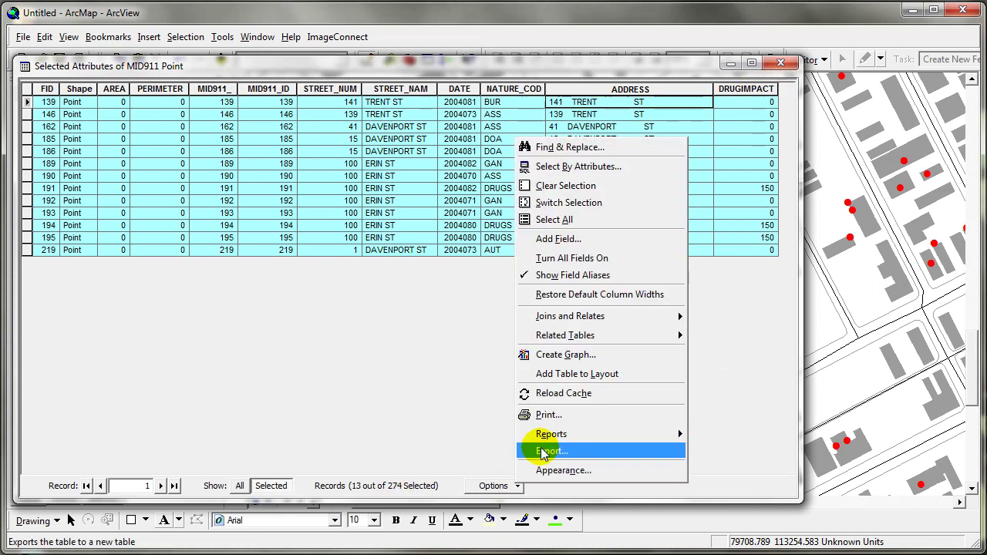
{"action": "left_click", "coordinate": [489, 455]}
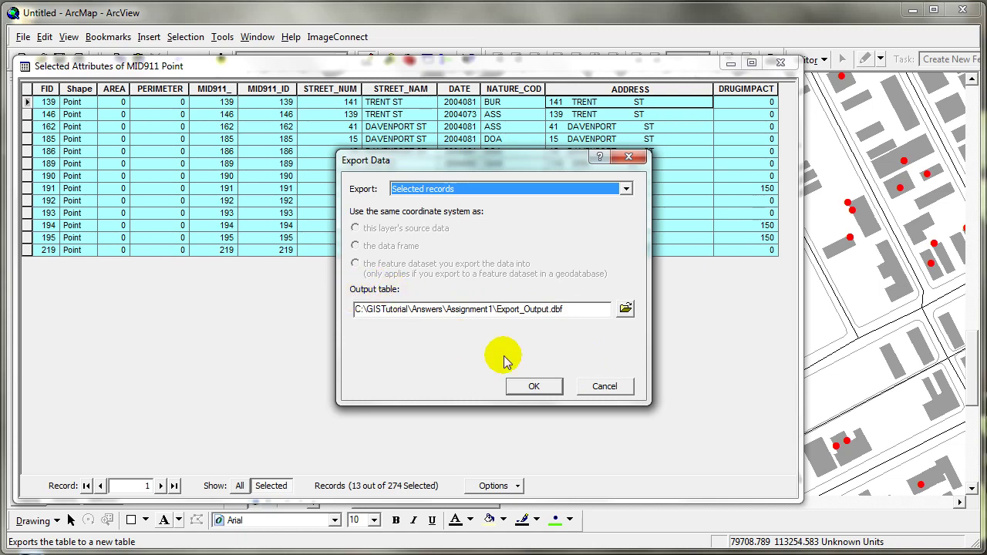
{"action": "left_click", "coordinate": [604, 385]}
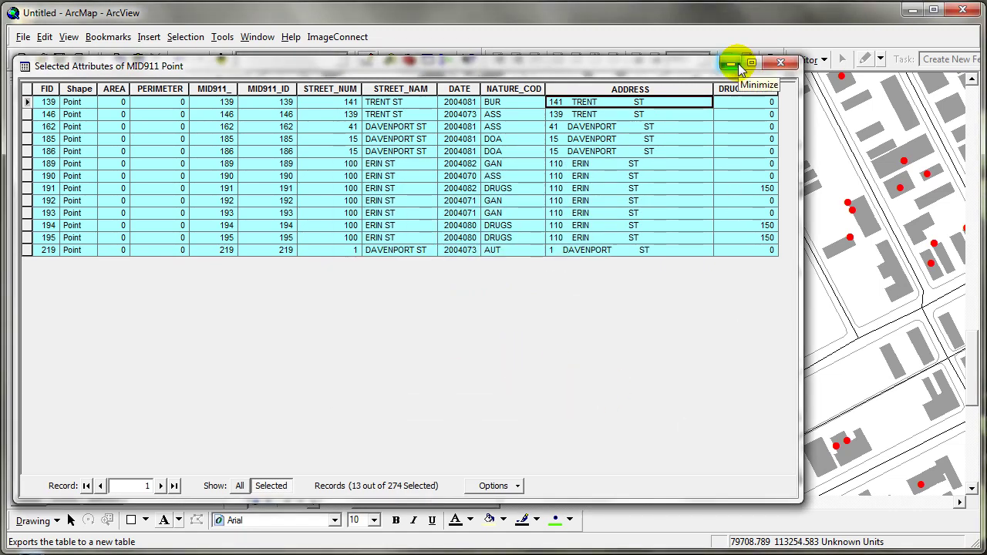
Open Windows Explorer and browse to the folder C:\GISTutorial\Answers\Assignment1.
{"action": "key", "text": "super+e"}
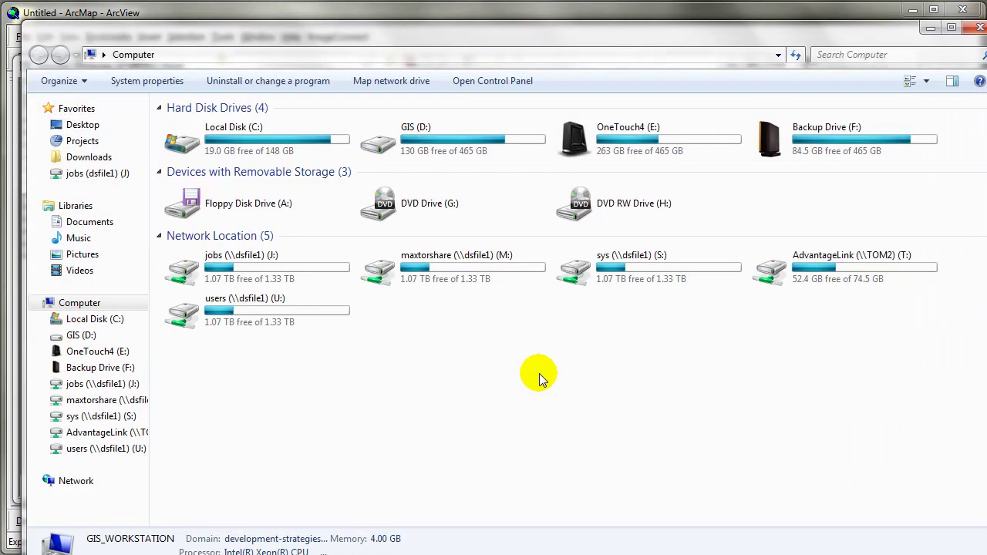
{"action": "double_click", "coordinate": [242, 134]}
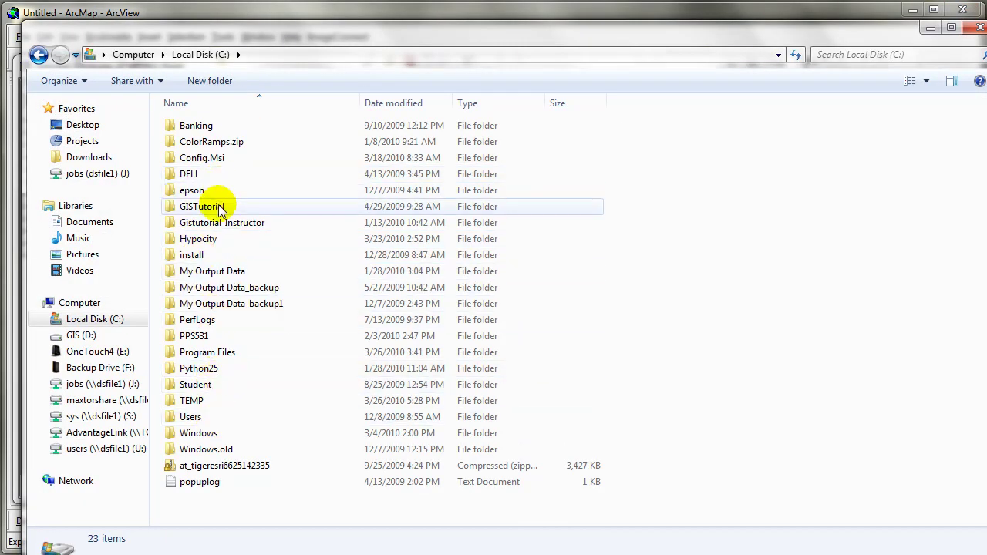
{"action": "double_click", "coordinate": [201, 207]}
{"action": "double_click", "coordinate": [208, 141]}
{"action": "double_click", "coordinate": [209, 127]}
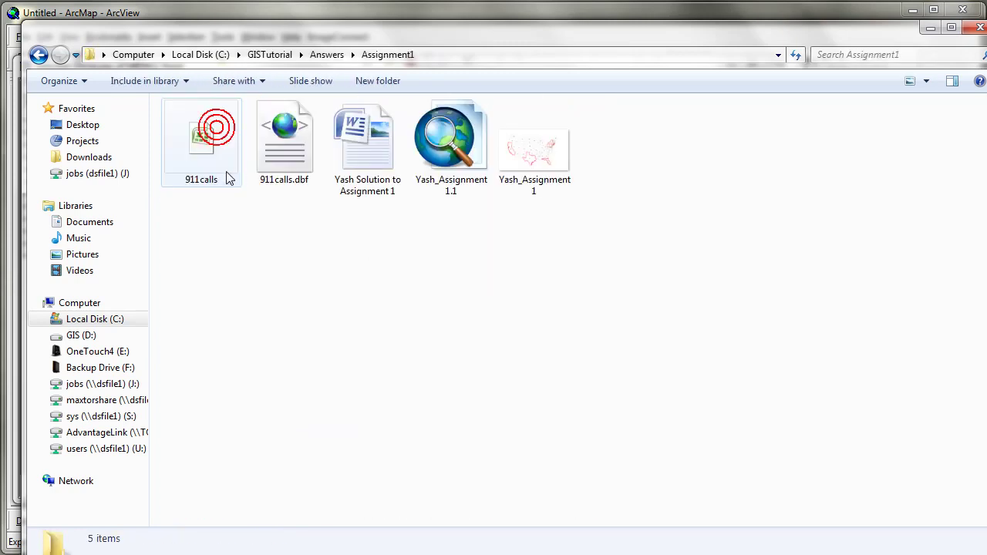
Show the Assignment1 files as a list and check the types of the 911calls and 911calls.dbf files.
{"action": "left_click", "coordinate": [225, 171]}
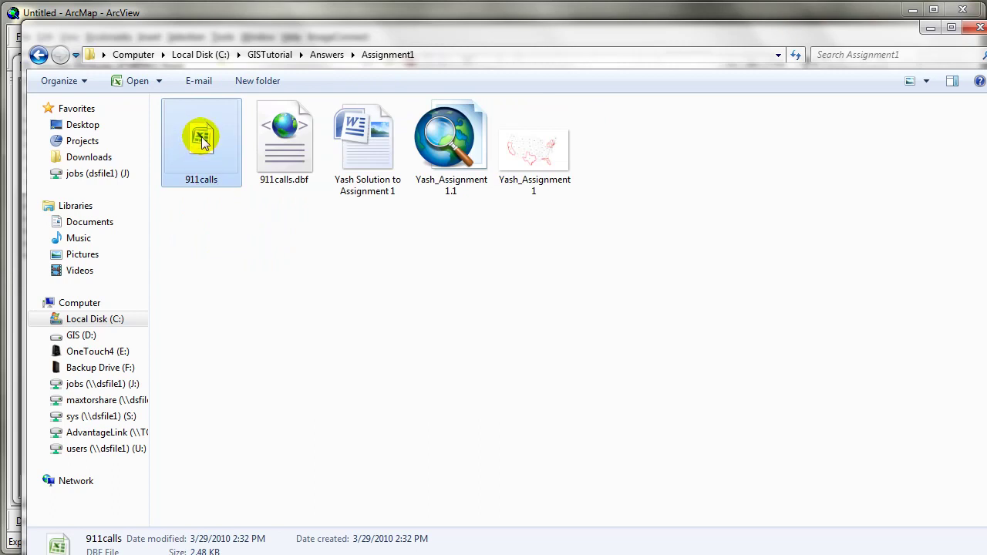
{"action": "left_click", "coordinate": [910, 80]}
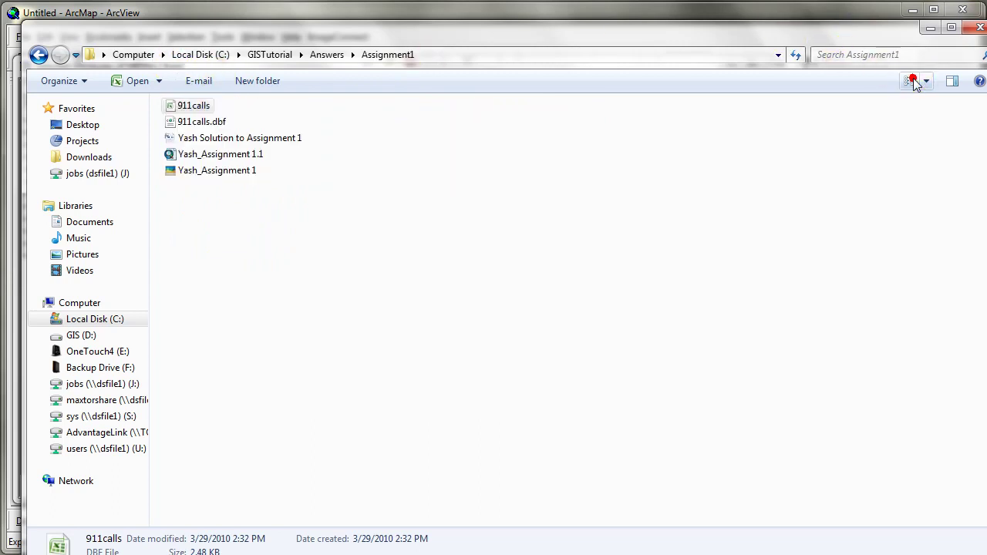
{"action": "left_click", "coordinate": [483, 300]}
{"action": "left_click", "coordinate": [193, 106]}
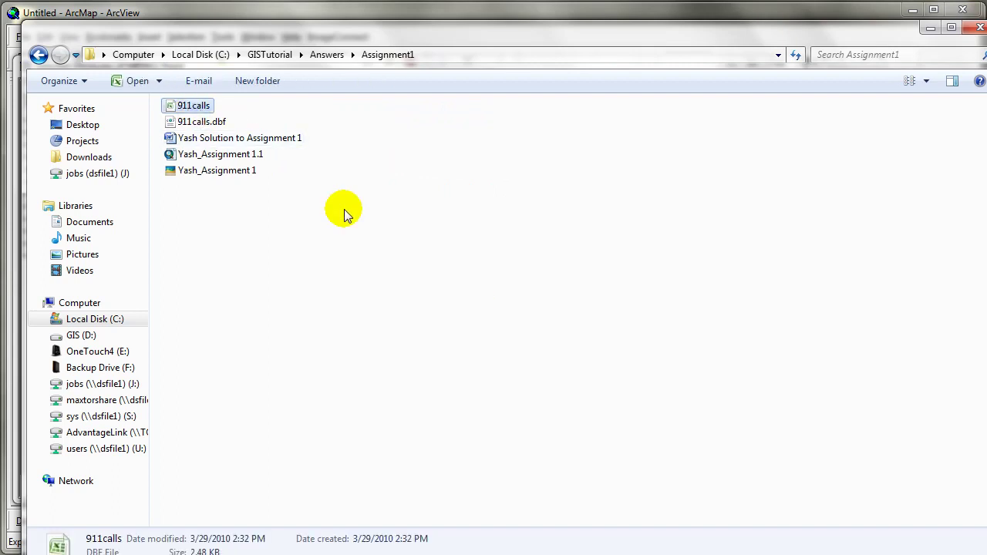
{"action": "left_click", "coordinate": [202, 123]}
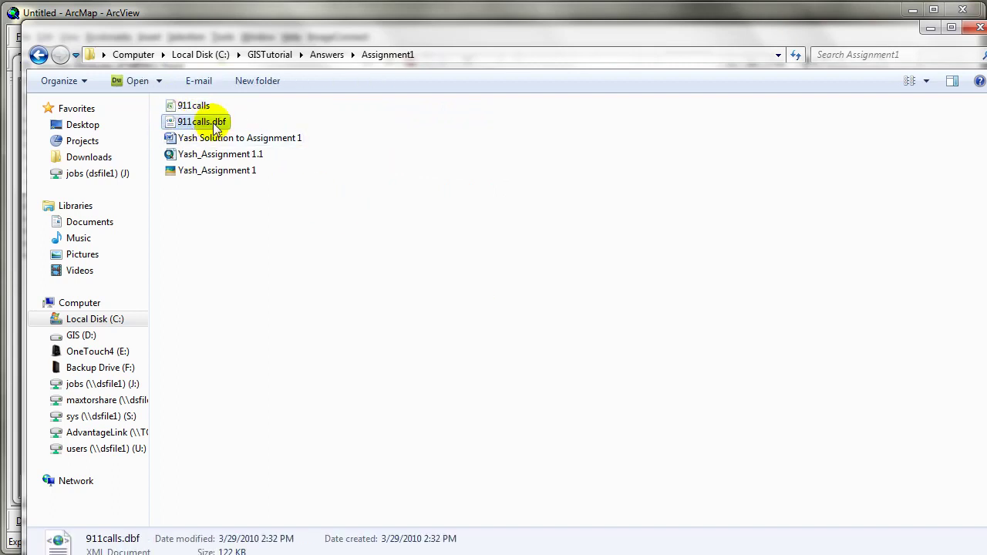
{"action": "left_click", "coordinate": [197, 108]}
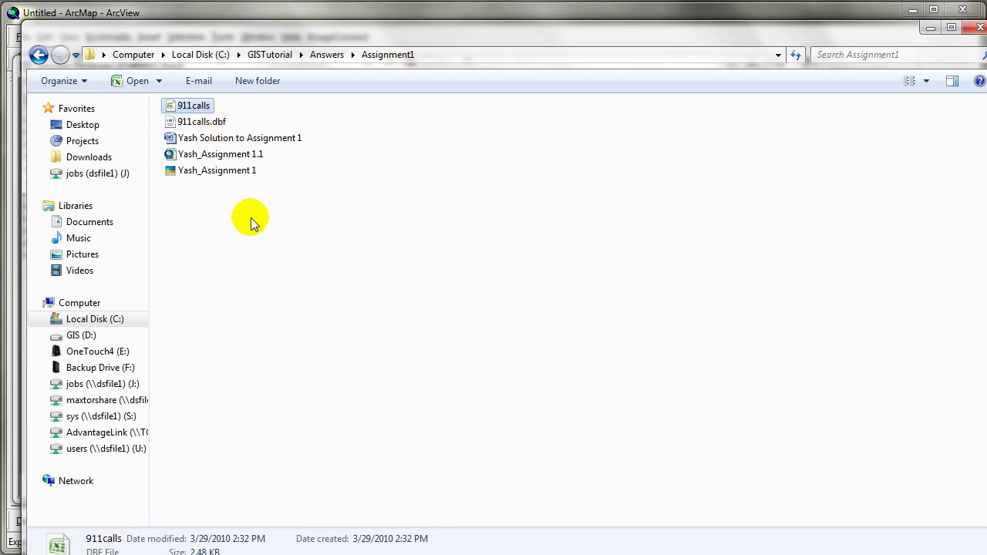
{"action": "left_click", "coordinate": [264, 247]}
In the properties of the 911calls DBF file, set Microsoft Office Excel as the program that opens it.
{"action": "left_click", "coordinate": [195, 106]}
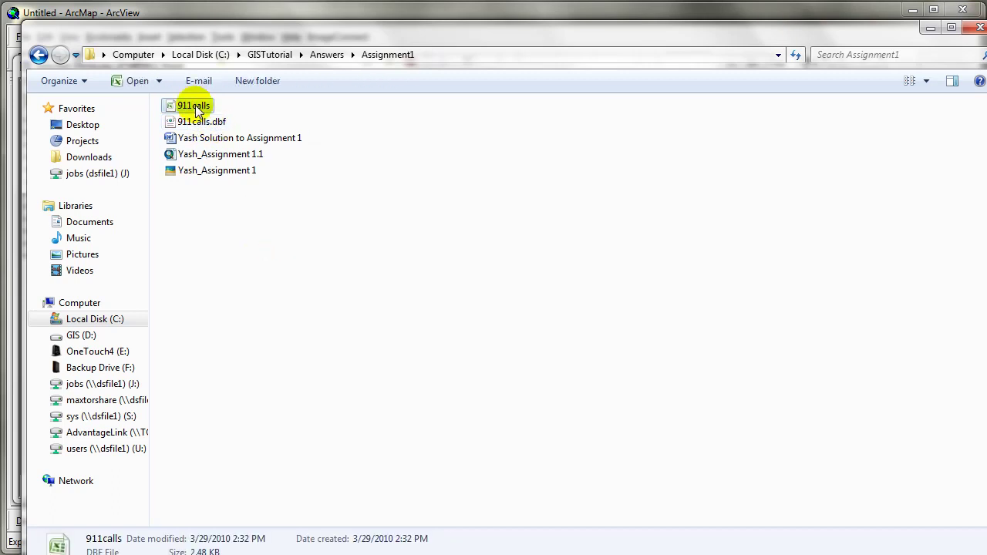
{"action": "right_click", "coordinate": [196, 110]}
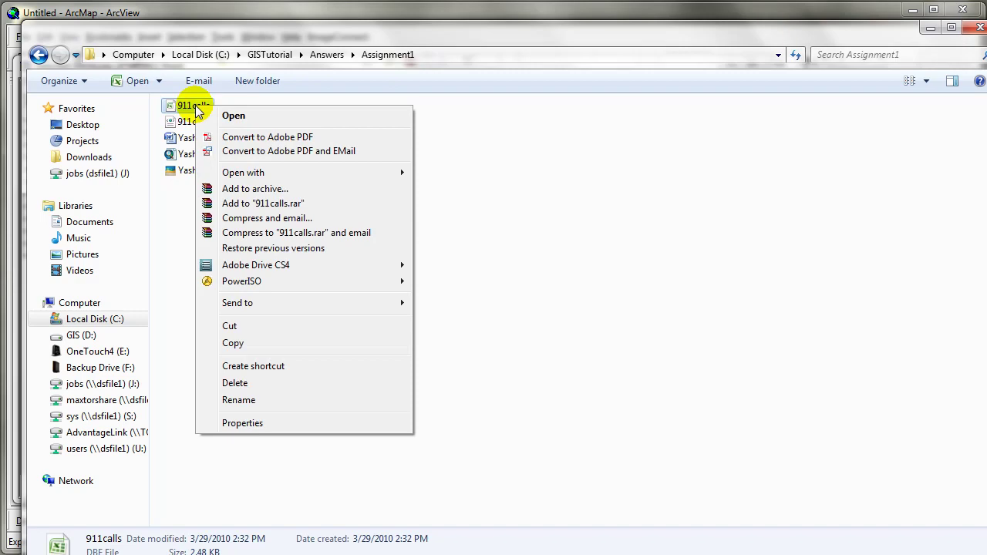
{"action": "left_click", "coordinate": [233, 420]}
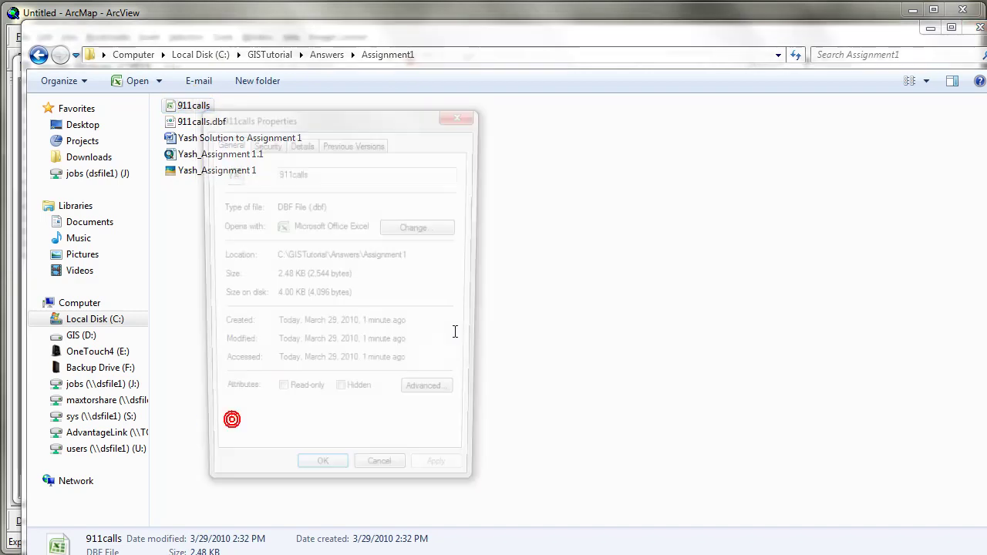
{"action": "left_click", "coordinate": [415, 228]}
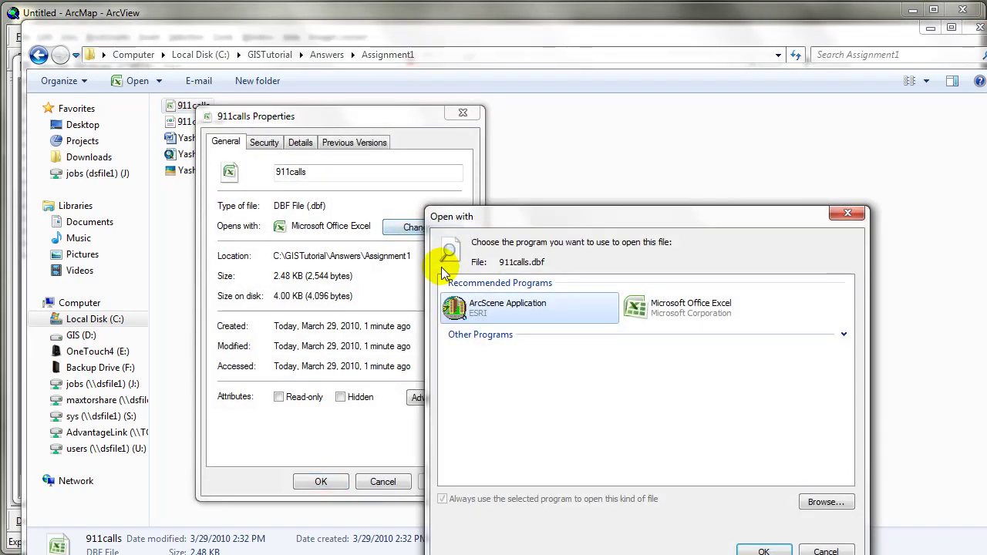
{"action": "left_click", "coordinate": [698, 308]}
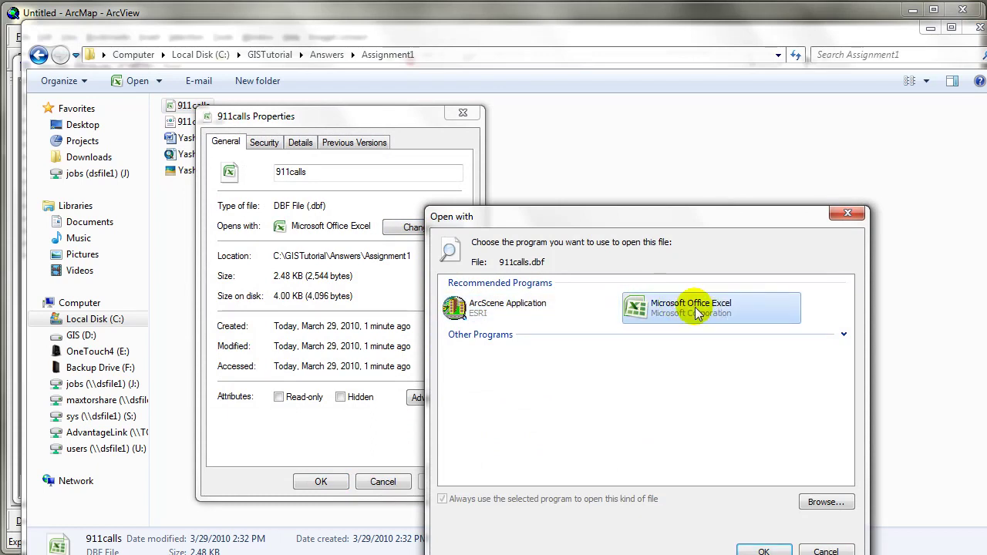
{"action": "left_click", "coordinate": [763, 550]}
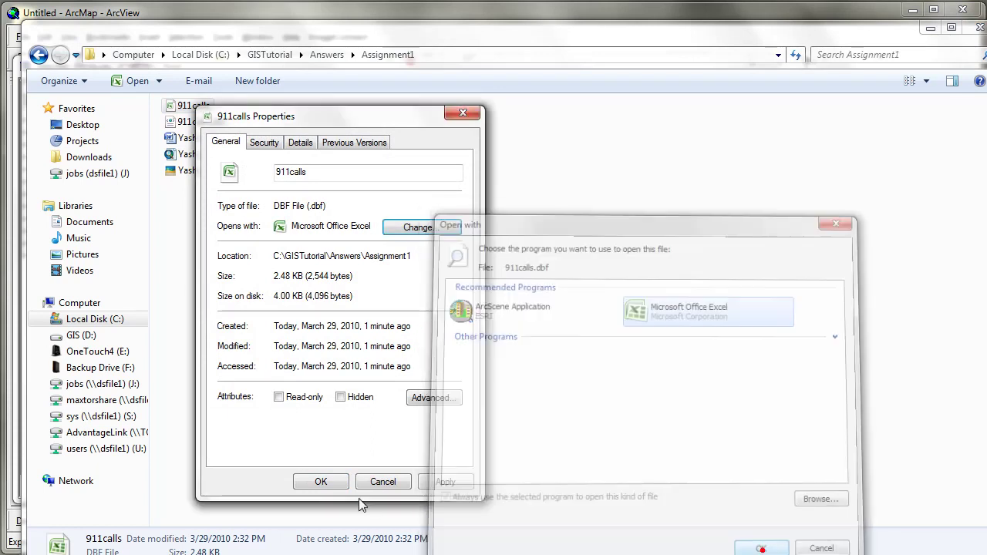
{"action": "left_click", "coordinate": [321, 481]}
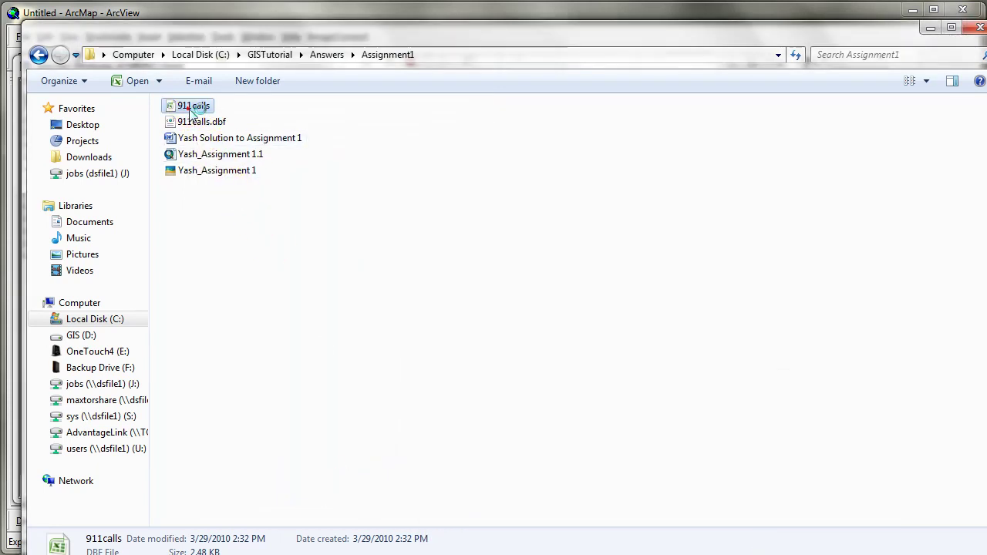
Open the 911calls table in Excel and arrange the window so that the whole sheet area fits the screen.
{"action": "double_click", "coordinate": [191, 110]}
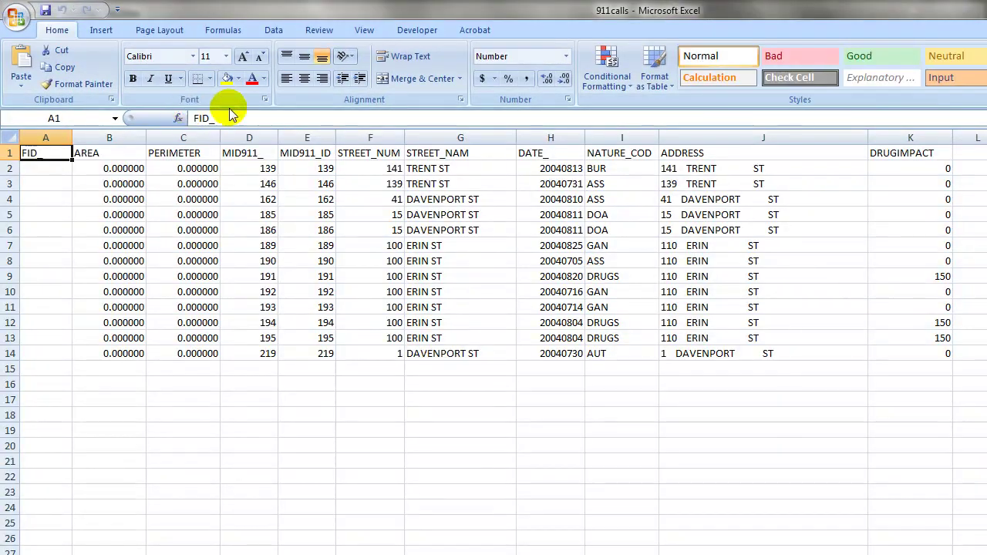
{"action": "double_click", "coordinate": [648, 9]}
{"action": "left_click_drag", "start_coordinate": [853, 174], "coordinate": [745, 14]}
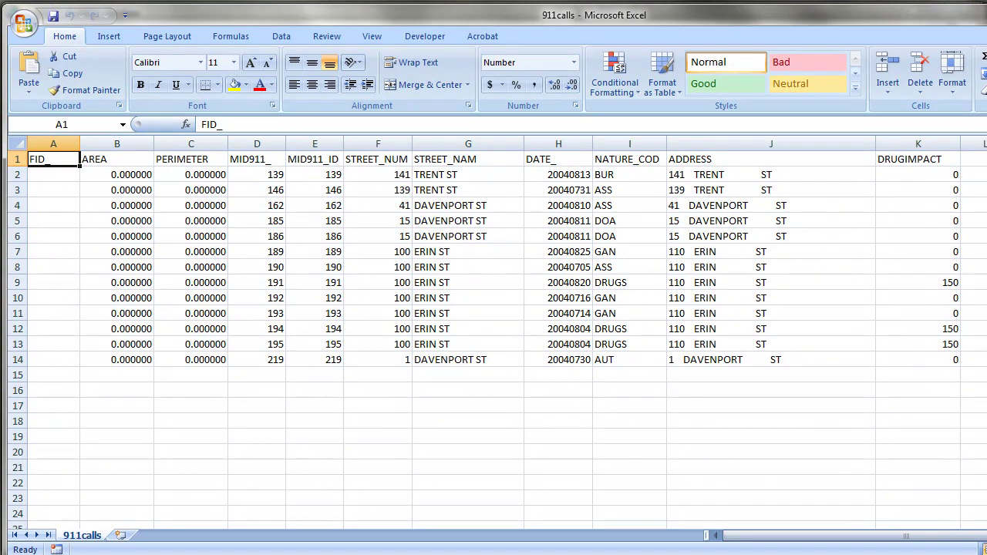
{"action": "mouse_move", "coordinate": [981, 551]}
{"action": "left_mouse_down"}
{"action": "mouse_move", "coordinate": [983, 526]}
{"action": "mouse_move", "coordinate": [956, 543]}
{"action": "mouse_move", "coordinate": [976, 544]}
{"action": "left_mouse_up"}
{"action": "left_click", "coordinate": [716, 424]}
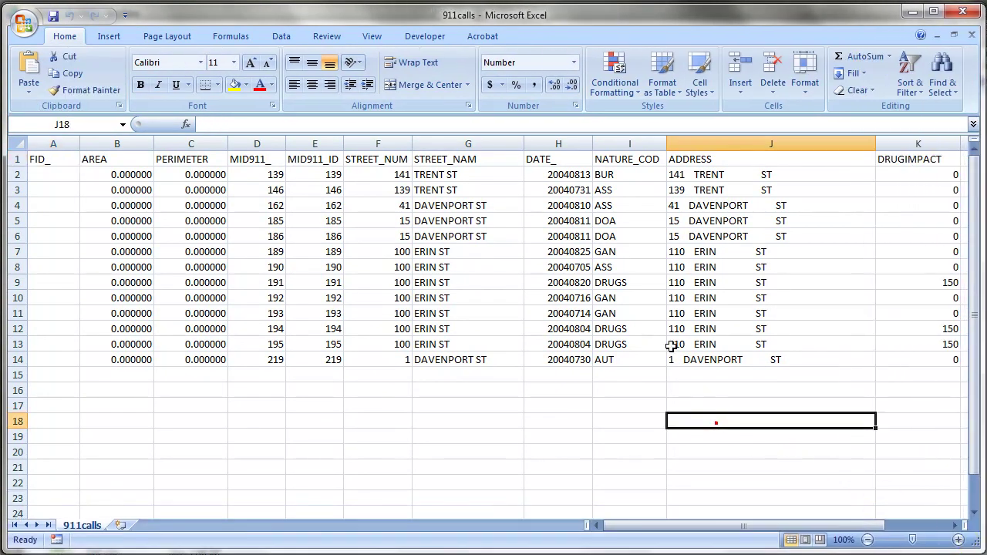
Copy the DATE_, NATURE_COD and ADDRESS cells in rows 1 to 14 and paste them at A1 of a new worksheet.
{"action": "left_click_drag", "start_coordinate": [704, 158], "coordinate": [707, 363]}
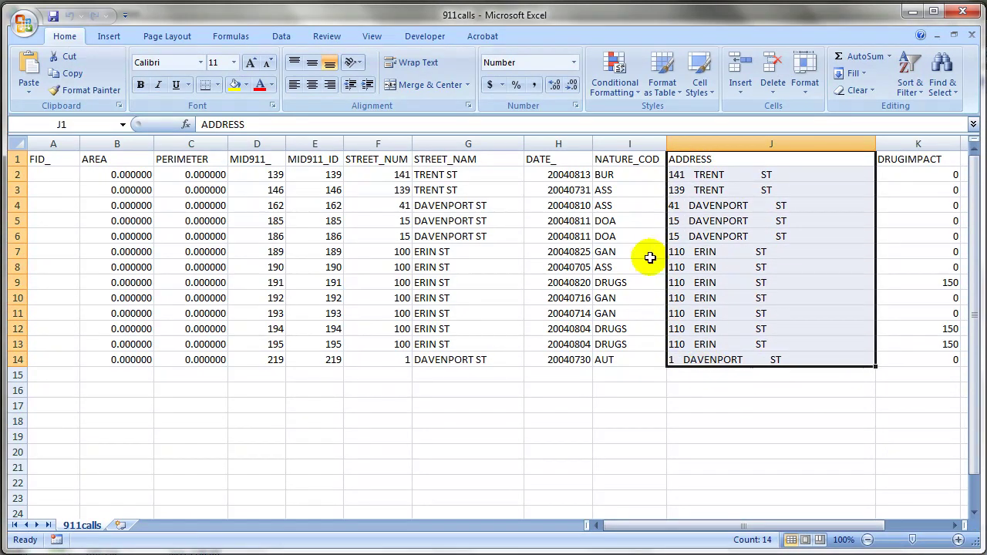
{"action": "left_click_drag", "start_coordinate": [629, 158], "coordinate": [611, 361], "text": "ctrl"}
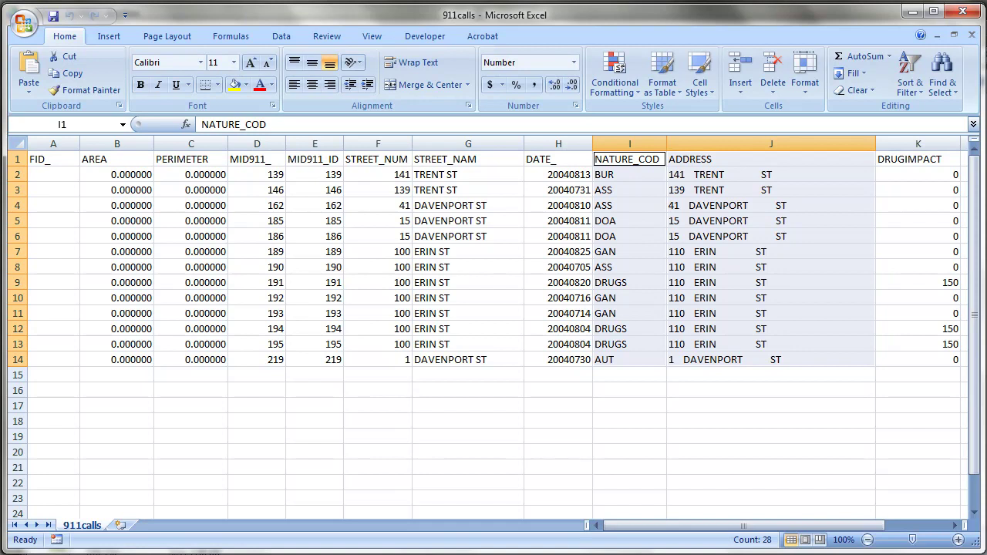
{"action": "left_click_drag", "start_coordinate": [659, 525], "coordinate": [804, 522]}
{"action": "left_click_drag", "start_coordinate": [432, 158], "coordinate": [431, 363]}
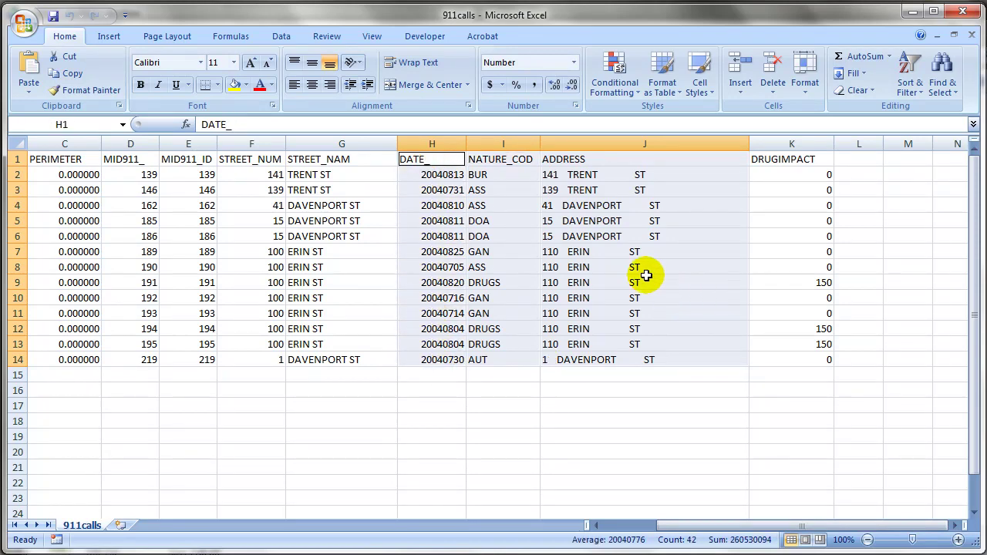
{"action": "right_click", "coordinate": [478, 251]}
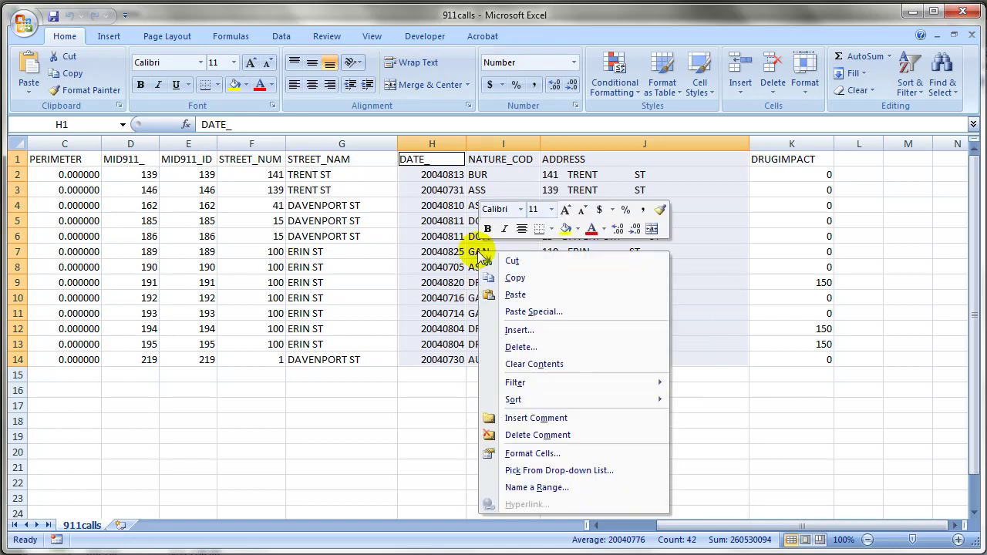
{"action": "left_click", "coordinate": [510, 278]}
{"action": "left_click", "coordinate": [121, 525]}
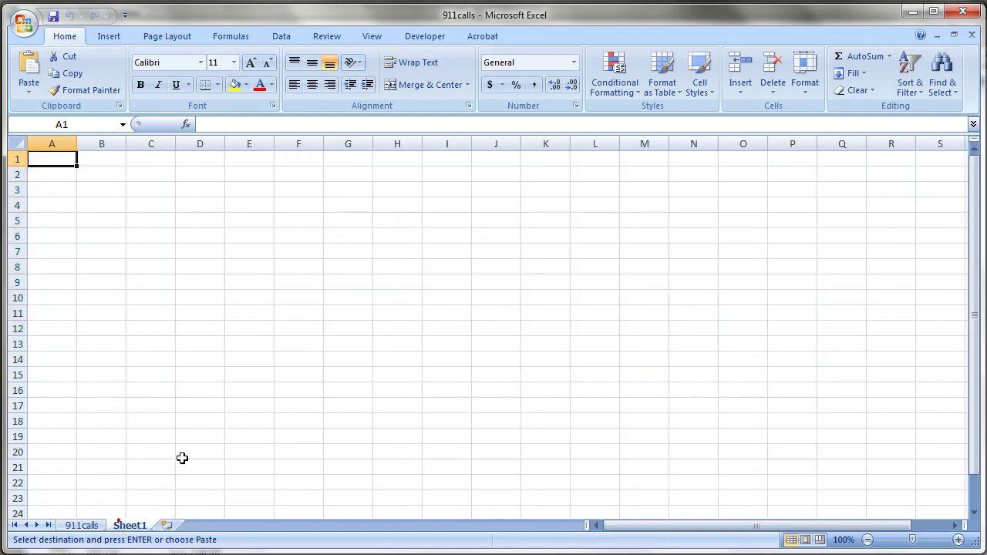
{"action": "key", "text": "ctrl+v"}
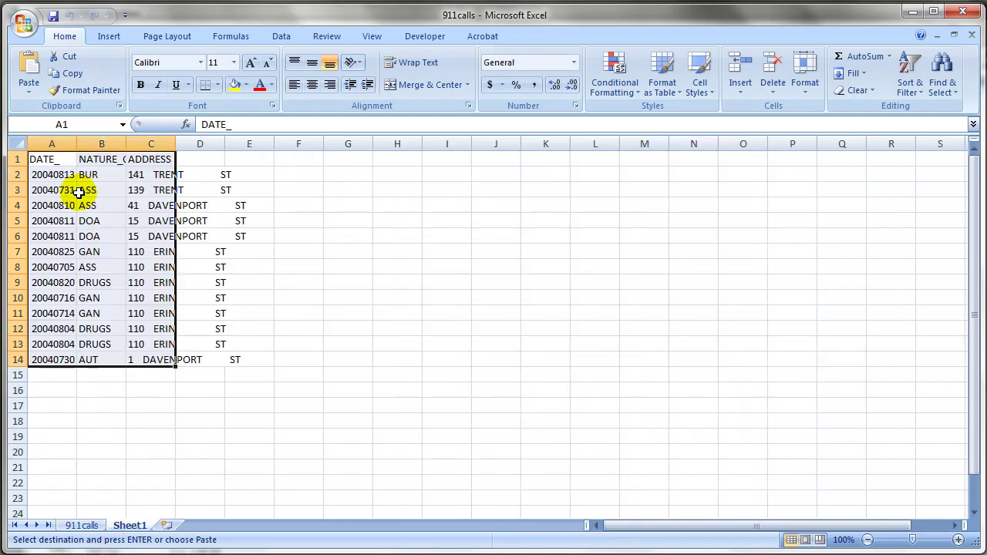
{"action": "left_click", "coordinate": [441, 294]}
Fit the widths of the NATURE_COD and ADDRESS columns to their contents.
{"action": "left_click", "coordinate": [51, 137]}
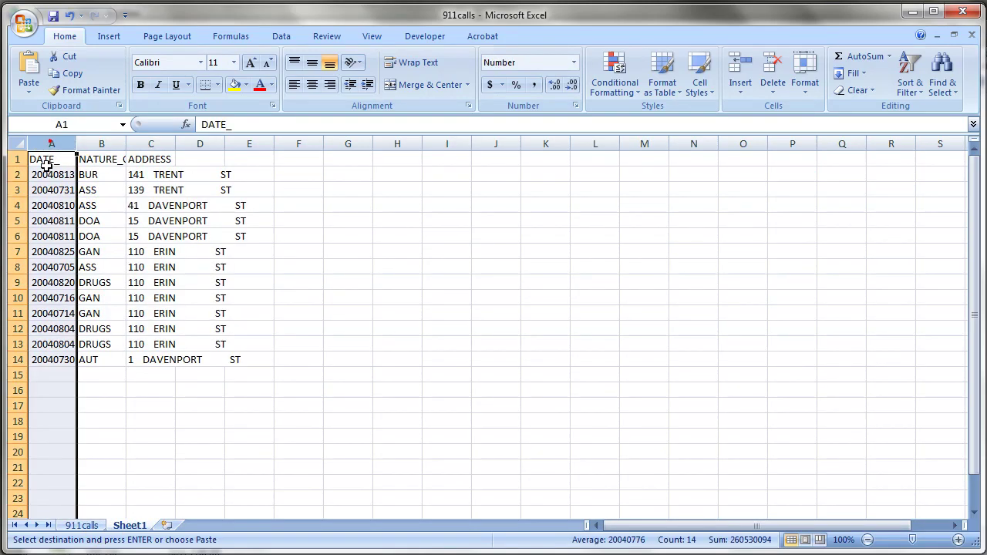
{"action": "left_click_drag", "start_coordinate": [44, 158], "coordinate": [221, 361]}
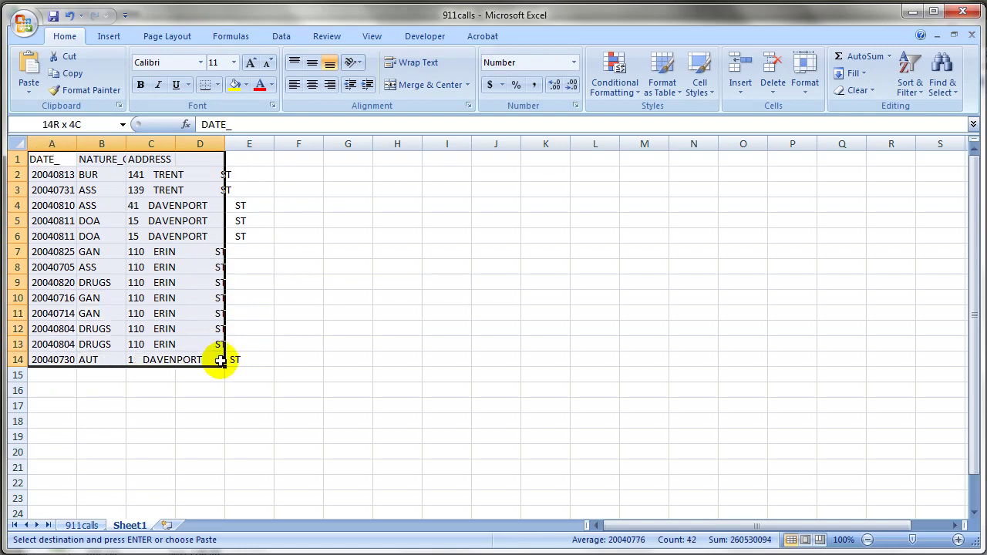
{"action": "double_click", "coordinate": [126, 144]}
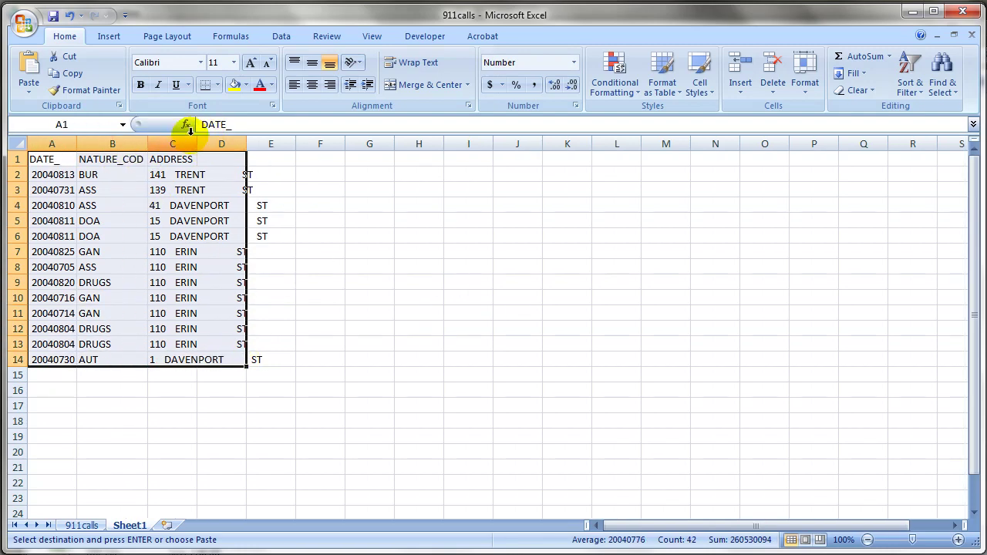
{"action": "double_click", "coordinate": [195, 139]}
{"action": "left_click", "coordinate": [488, 293]}
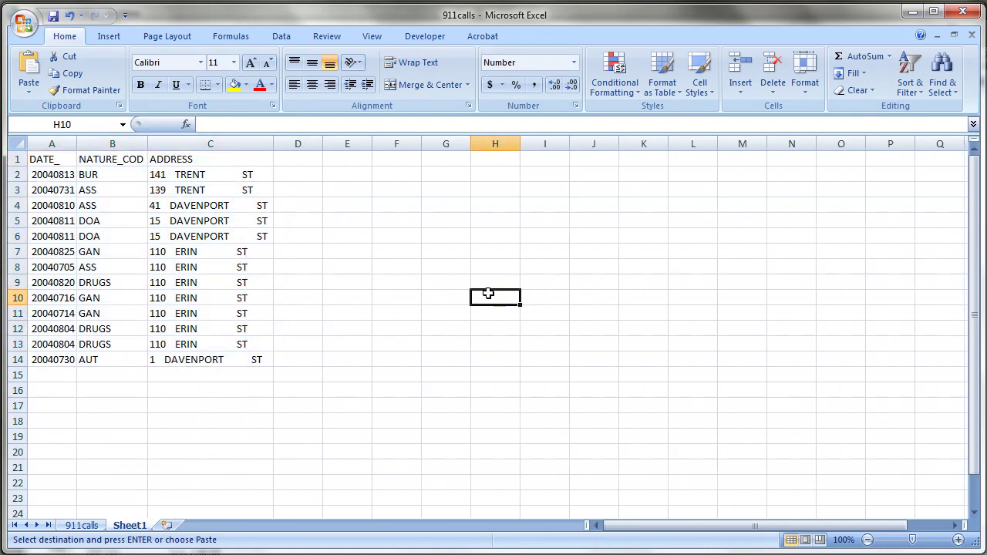
Match the Word table's column order by moving the NATURE_COD cells to E1 and the DATE_ cells to D1, and fit column E to its contents.
{"action": "left_click", "coordinate": [112, 159]}
{"action": "left_click_drag", "start_coordinate": [110, 156], "coordinate": [121, 359]}
{"action": "key", "text": "alt+Tab"}
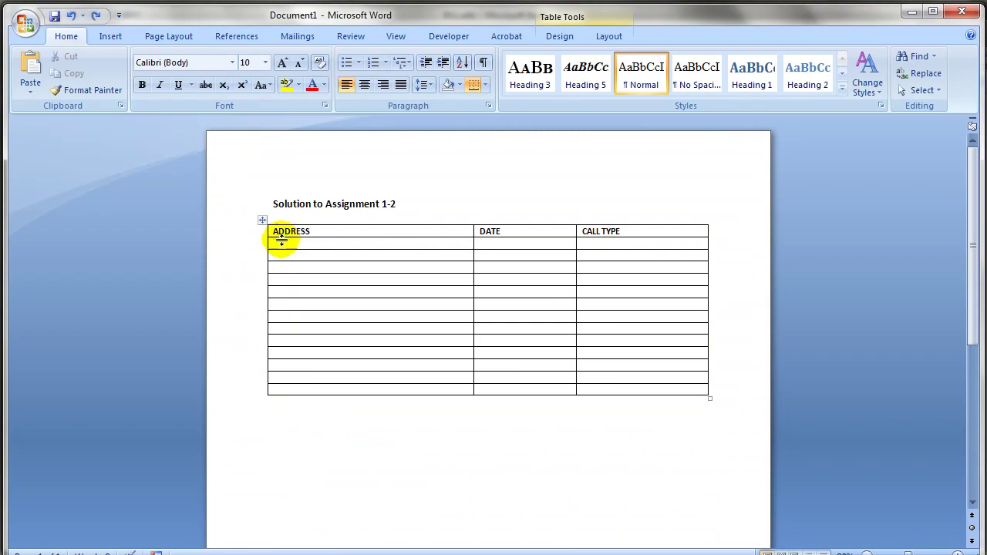
{"action": "left_click", "coordinate": [911, 11]}
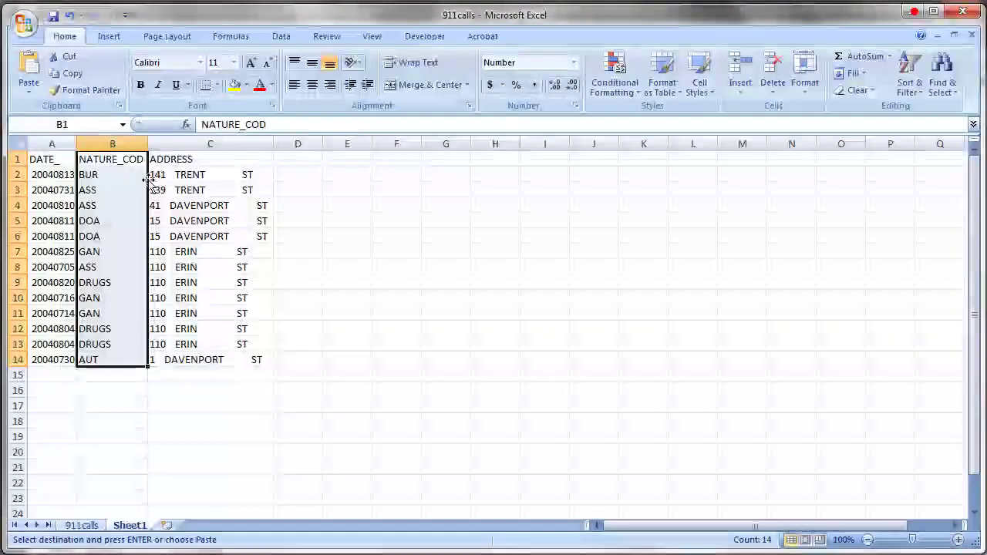
{"action": "left_click_drag", "start_coordinate": [108, 151], "coordinate": [336, 178]}
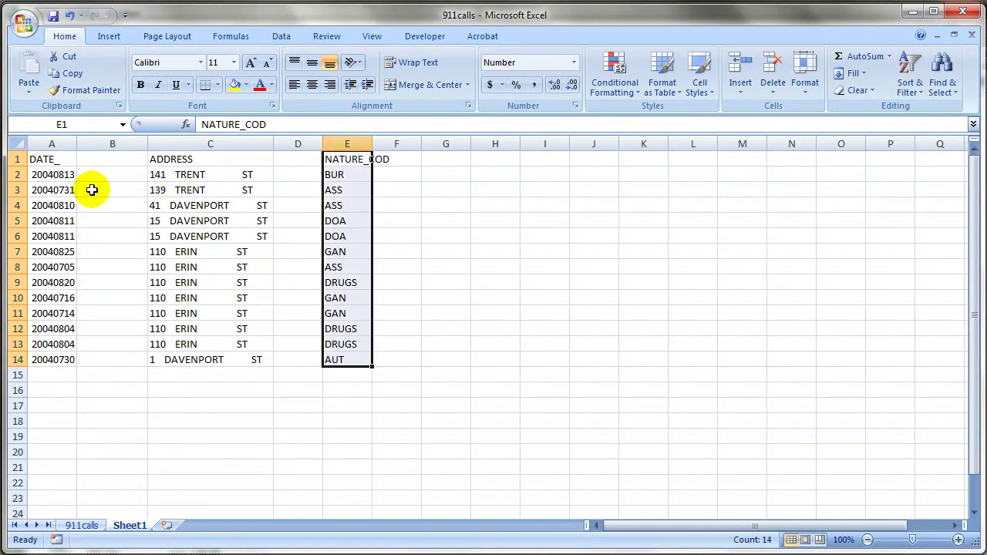
{"action": "left_click_drag", "start_coordinate": [39, 159], "coordinate": [48, 359]}
{"action": "left_click_drag", "start_coordinate": [77, 174], "coordinate": [325, 138]}
{"action": "left_click", "coordinate": [487, 202]}
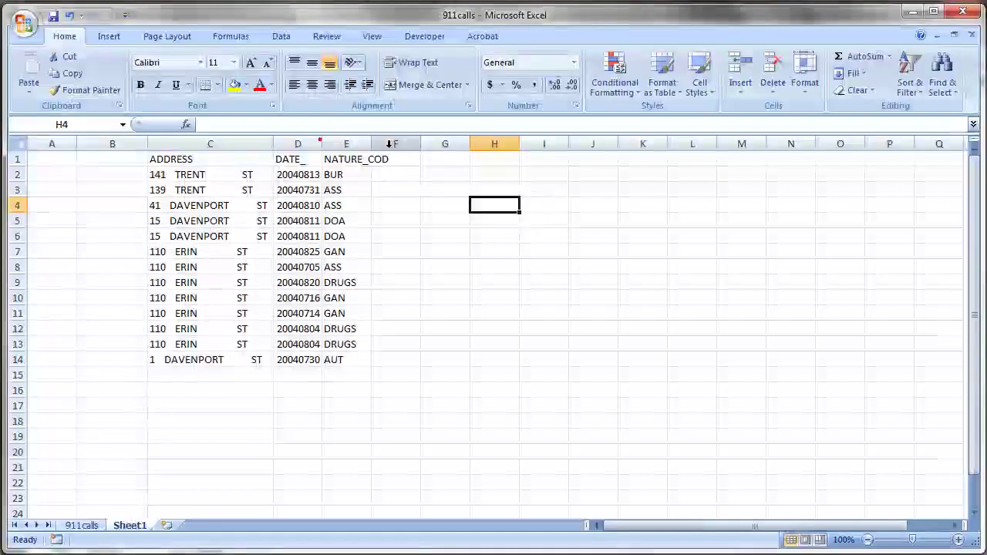
{"action": "double_click", "coordinate": [371, 143]}
Copy the address, date and nature code records in C2:E14 and paste them into the empty rows of the Word solution table.
{"action": "left_click_drag", "start_coordinate": [170, 159], "coordinate": [344, 364]}
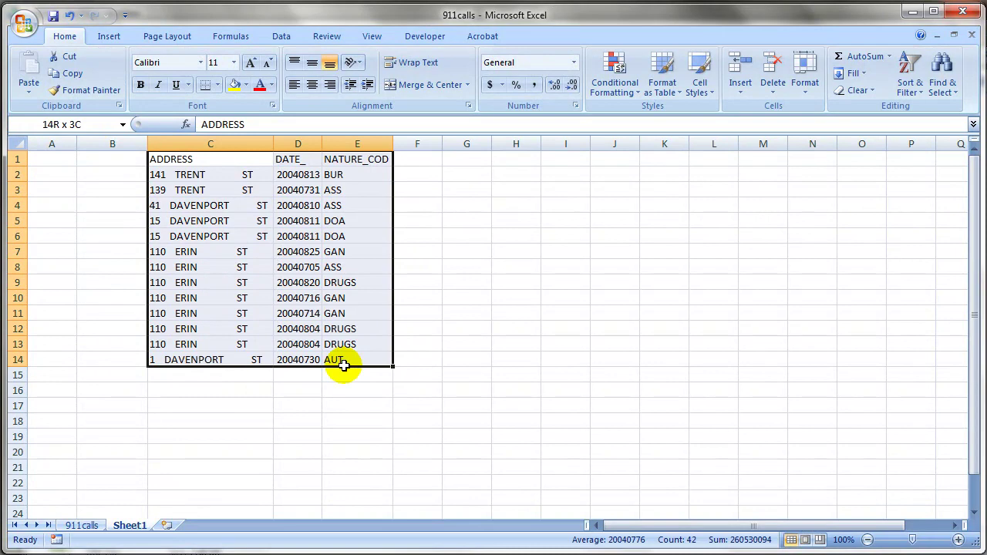
{"action": "left_click_drag", "start_coordinate": [178, 171], "coordinate": [329, 360]}
{"action": "key", "text": "ctrl+c"}
{"action": "right_click", "coordinate": [269, 271]}
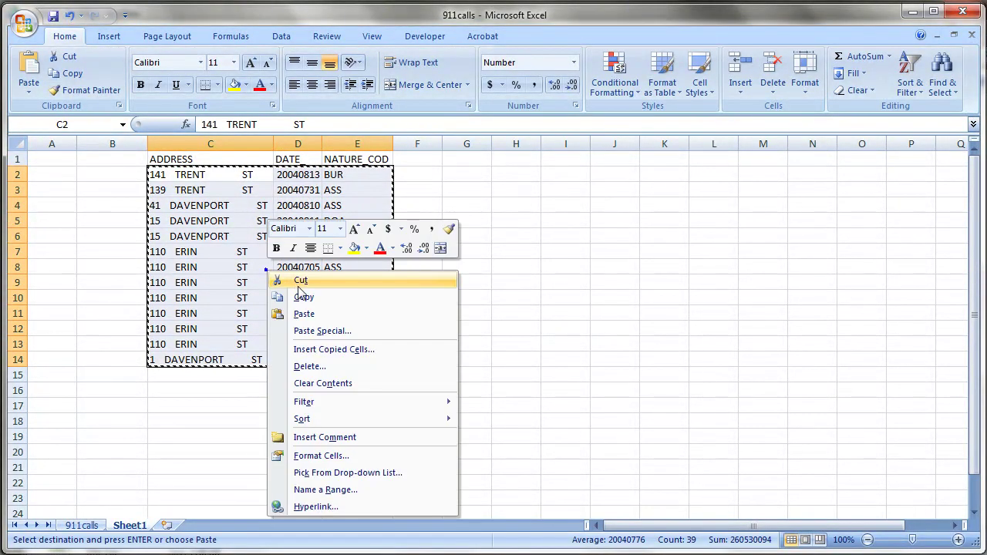
{"action": "left_click", "coordinate": [309, 298]}
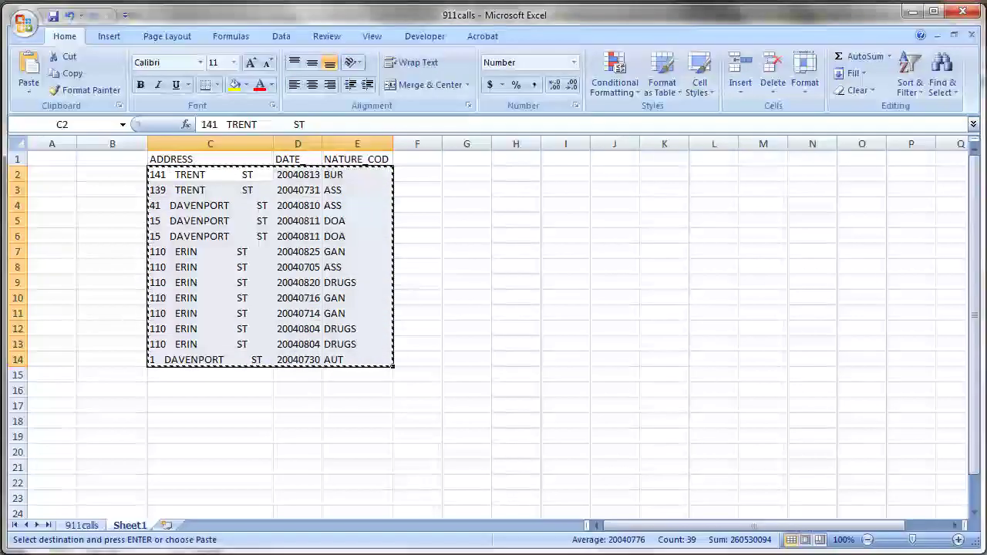
{"action": "key", "text": "alt+Tab"}
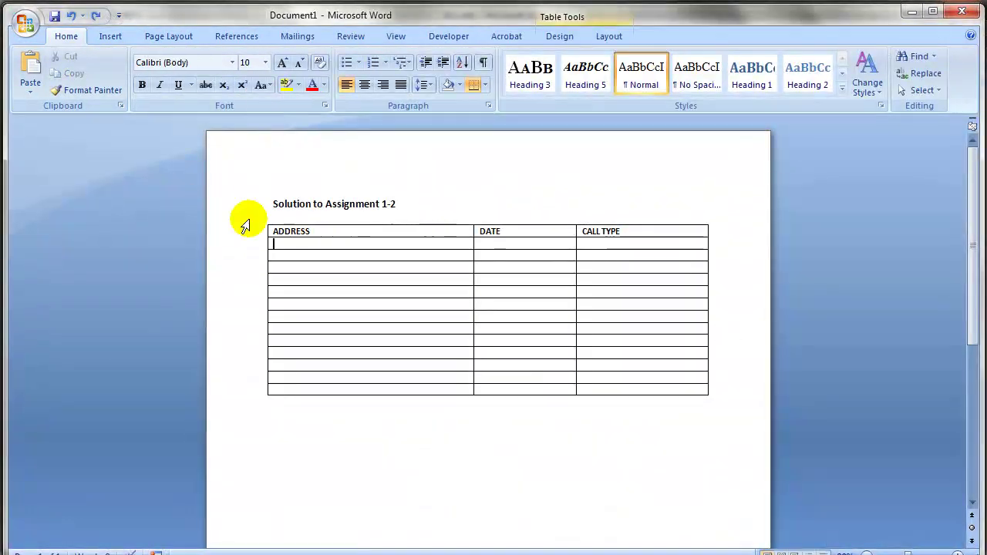
{"action": "left_click_drag", "start_coordinate": [275, 242], "coordinate": [601, 389]}
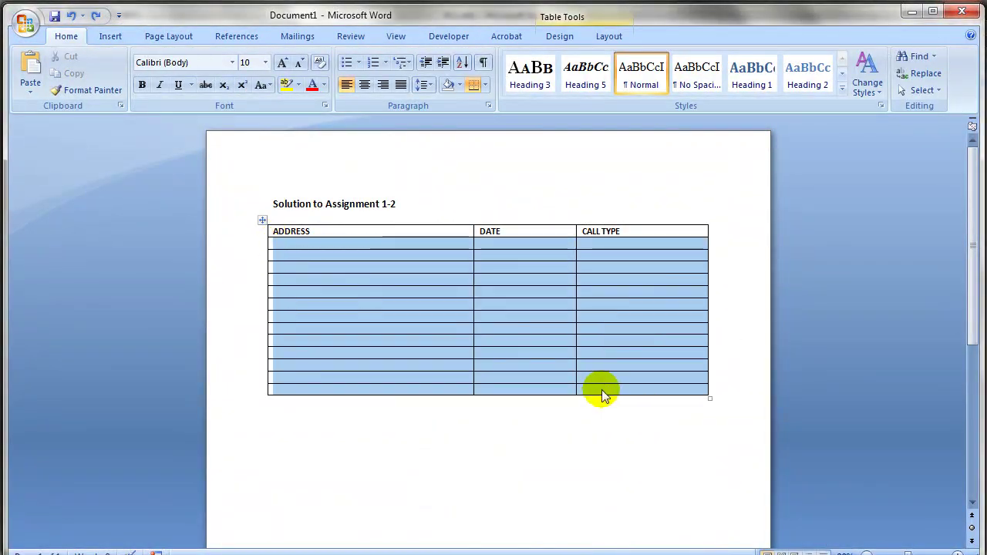
{"action": "key", "text": "ctrl+v"}
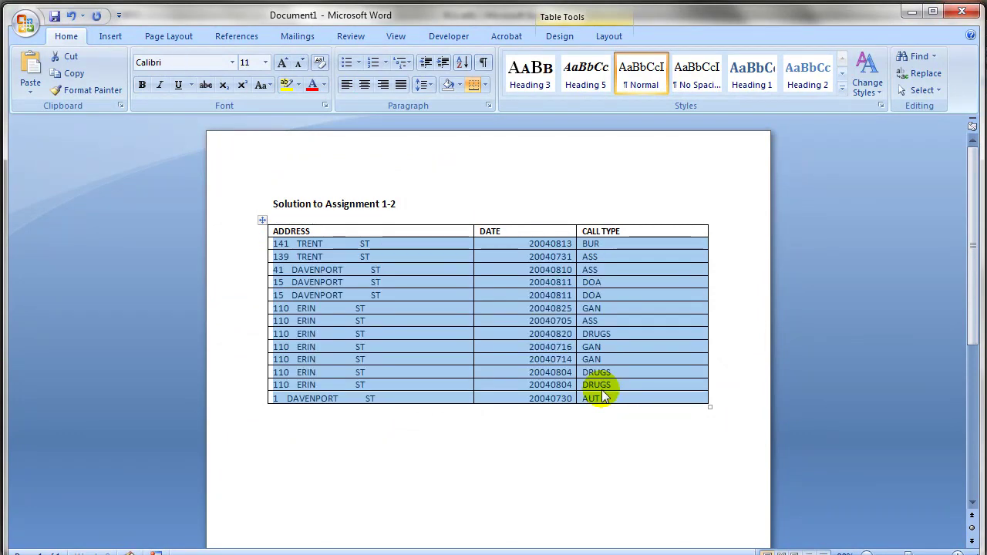
{"action": "left_click", "coordinate": [490, 349]}
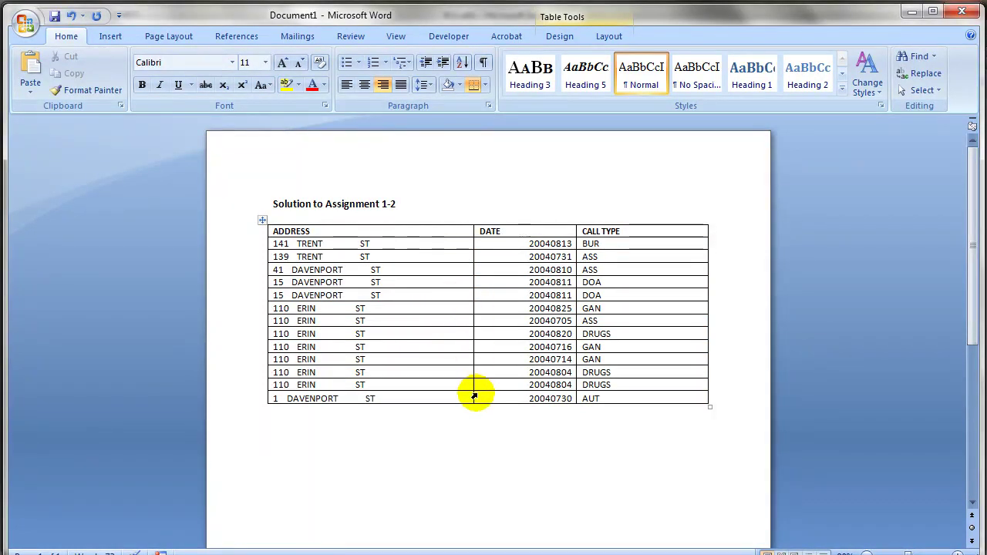
Remove the extra spaces before ST in the 141 TRENT and 139 TRENT addresses of the Word table.
{"action": "left_click", "coordinate": [358, 241]}
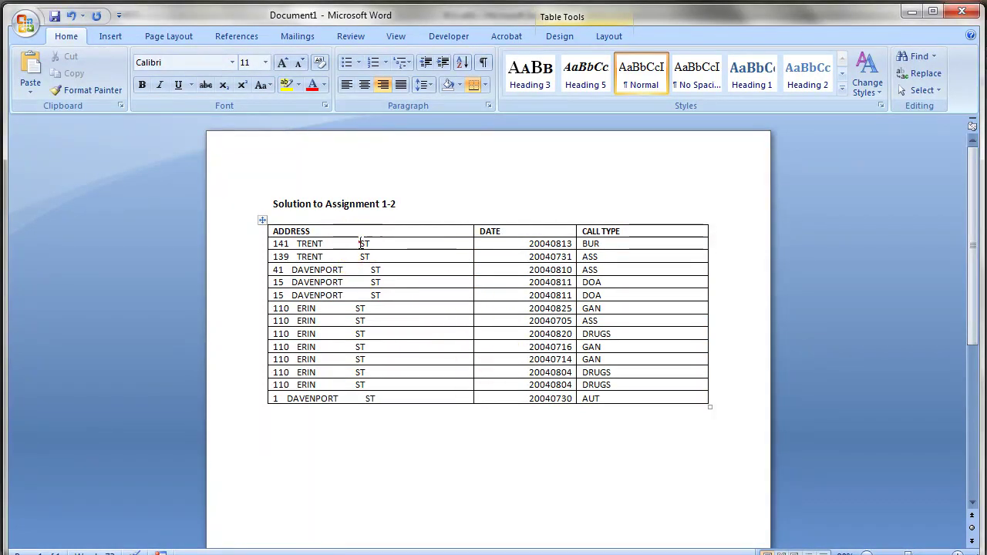
{"action": "left_click_drag", "start_coordinate": [322, 239], "coordinate": [325, 241]}
{"action": "key", "text": "Delete"}
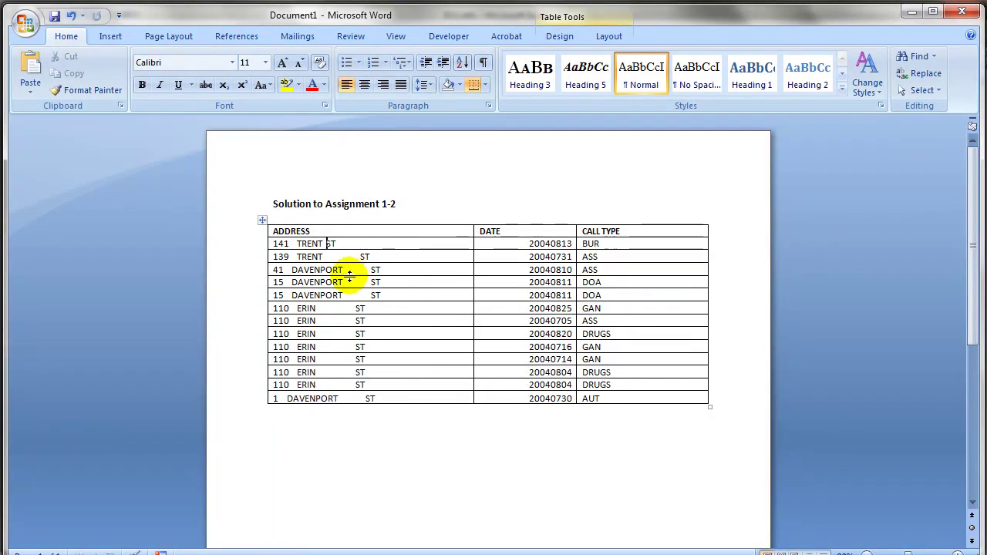
{"action": "key", "text": "Delete"}
{"action": "left_click", "coordinate": [346, 284]}
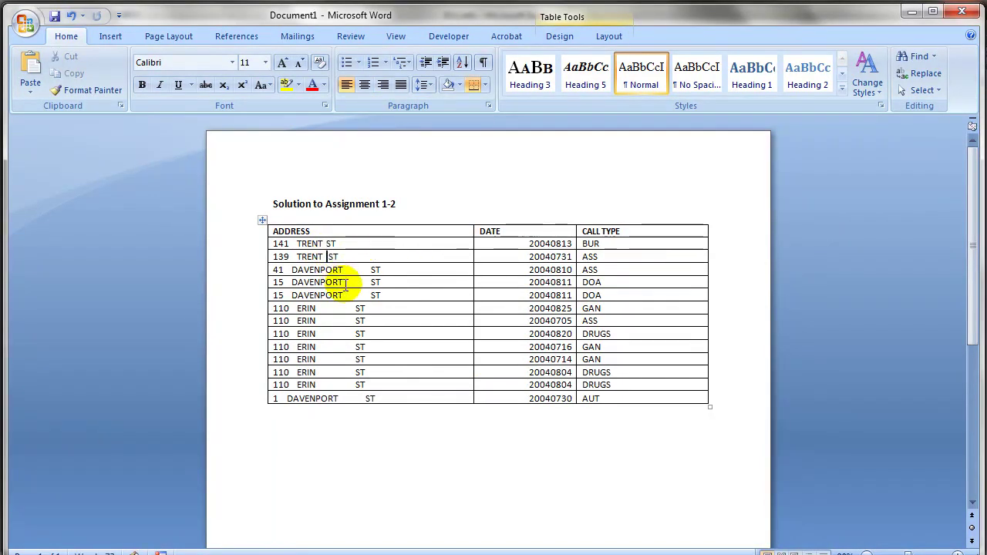
{"action": "left_click", "coordinate": [392, 306]}
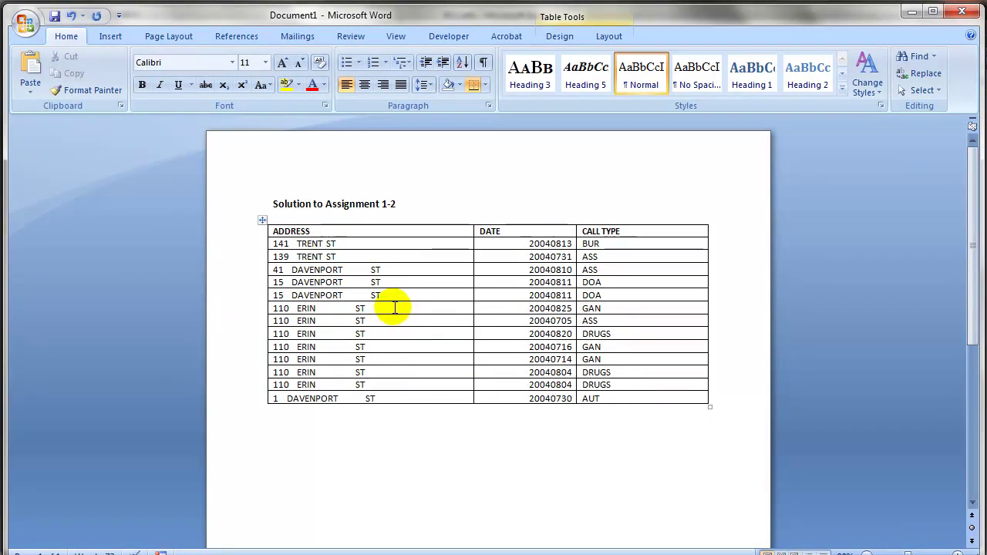
{"action": "left_click", "coordinate": [473, 470]}
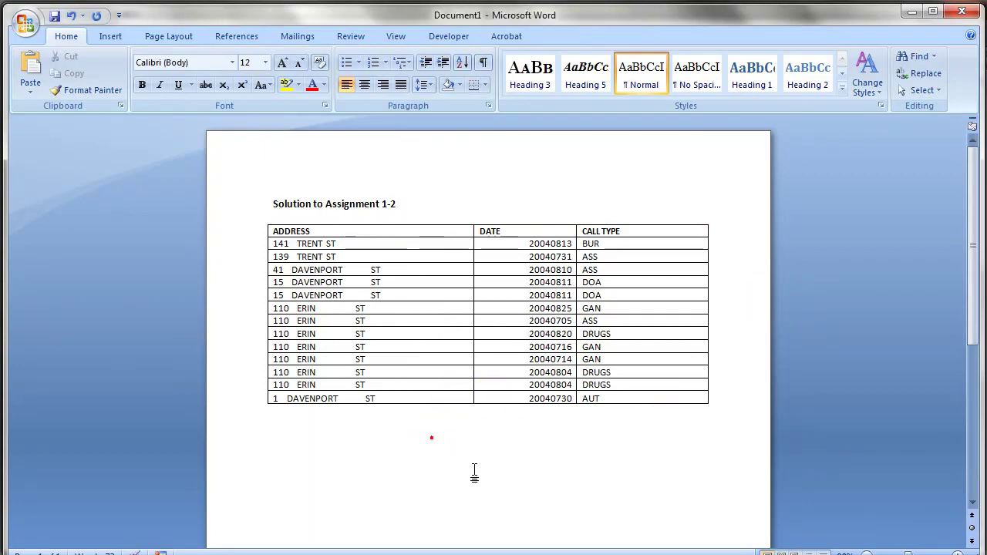
Switch to ArcMap, minimizing the windows in front of it, and clear all selected features on the map.
{"action": "key", "text": "alt+Tab"}
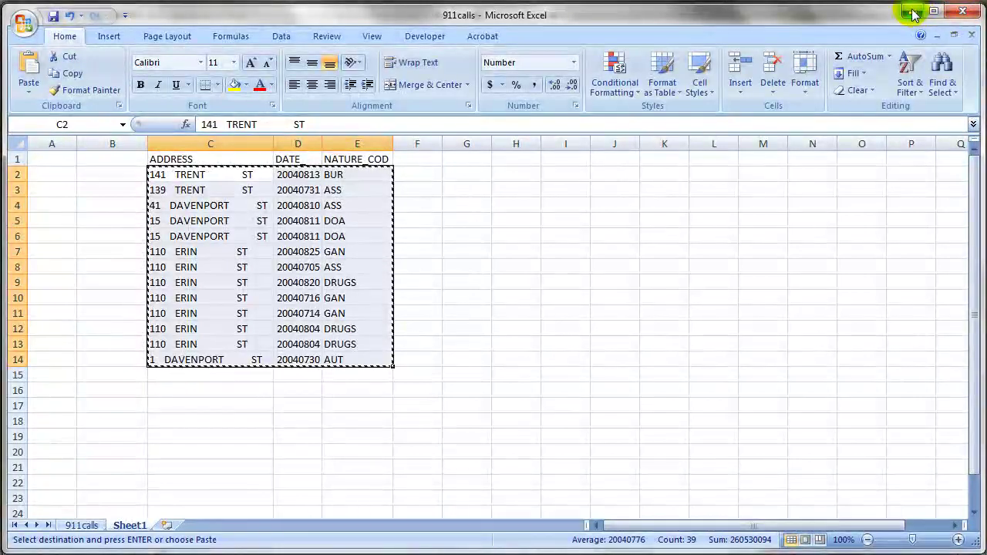
{"action": "left_click", "coordinate": [912, 13]}
{"action": "left_click", "coordinate": [910, 13]}
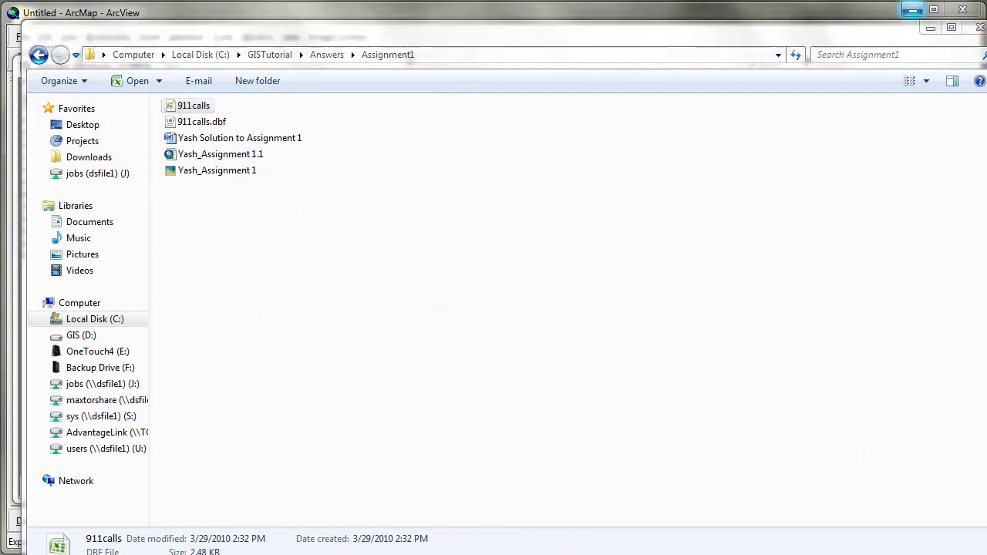
{"action": "left_click", "coordinate": [912, 10]}
{"action": "left_click", "coordinate": [790, 63]}
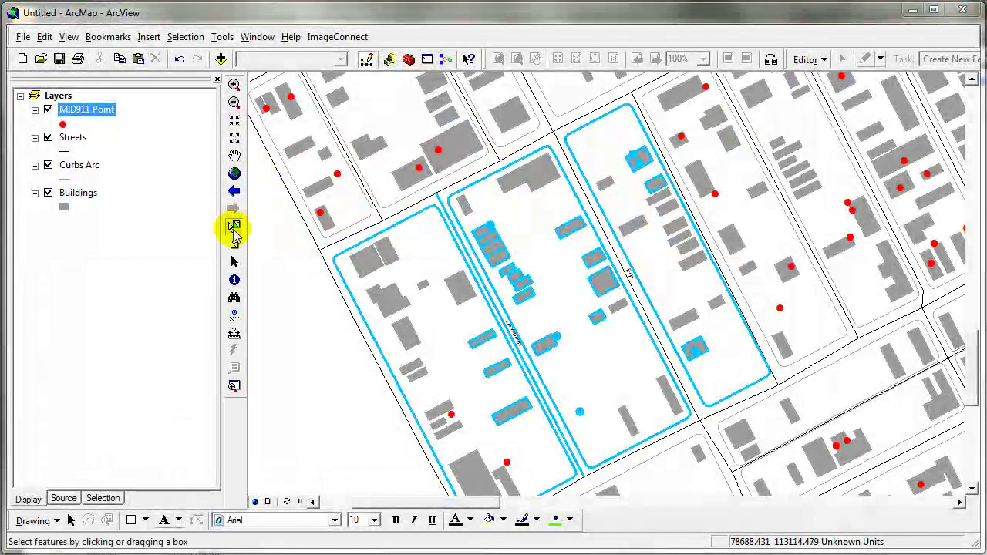
{"action": "left_click", "coordinate": [236, 246]}
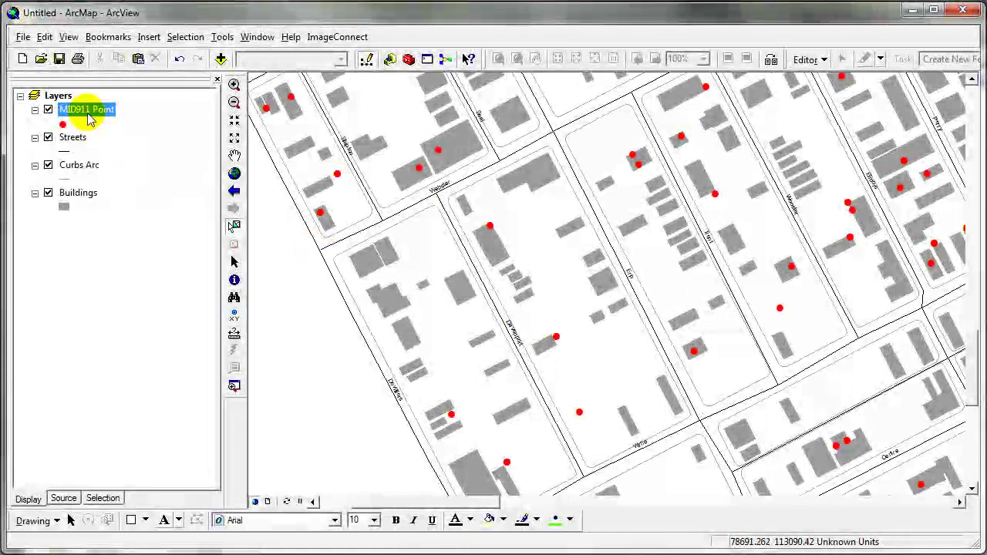
Export the map as a JPEG to the Assignment1 folder, named with the author's first name followed by "Assignment 1.2".
{"action": "left_click", "coordinate": [22, 37]}
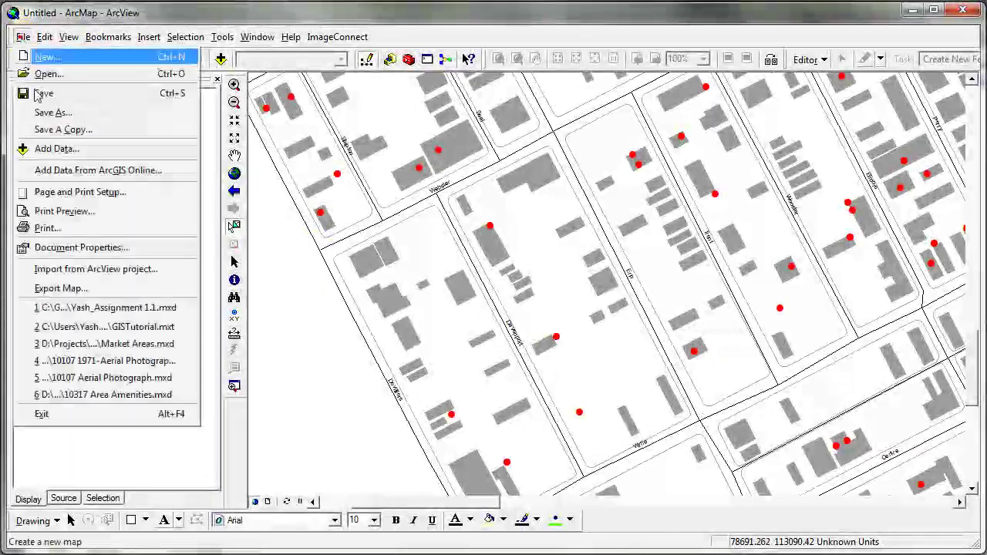
{"action": "left_click", "coordinate": [72, 287]}
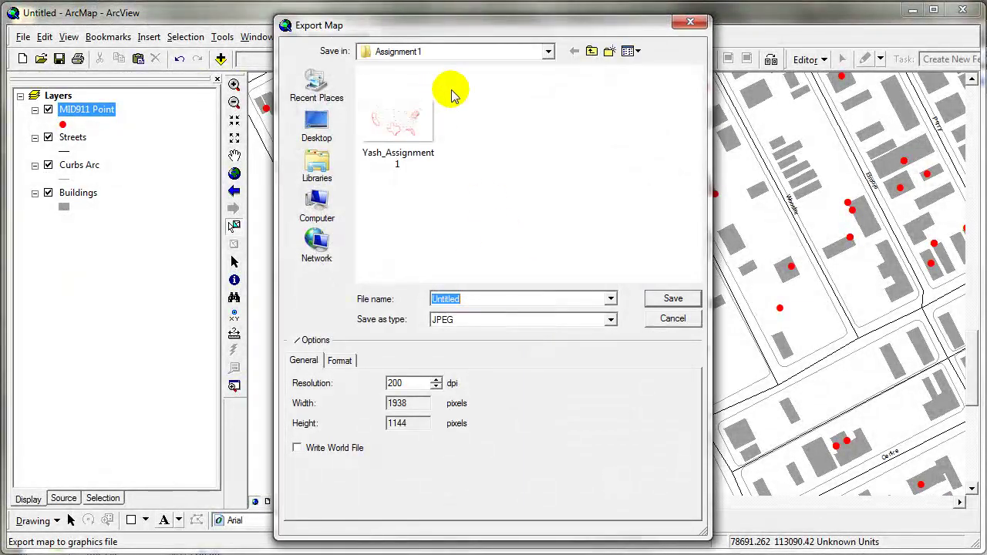
{"action": "type", "text": "Assignment 1.2"}
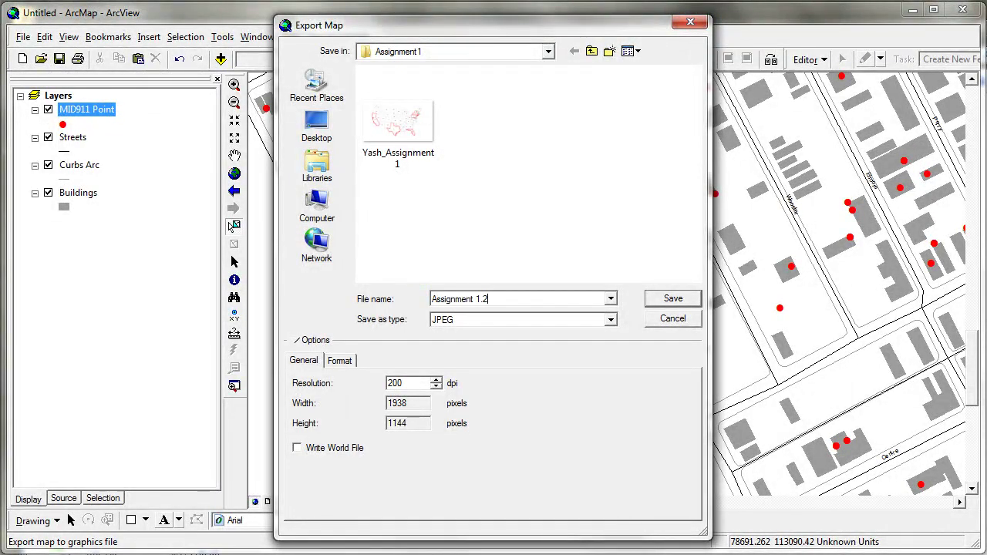
{"action": "key", "text": "Home"}
{"action": "type", "text": "Yash"}
{"action": "key", "text": "Return"}
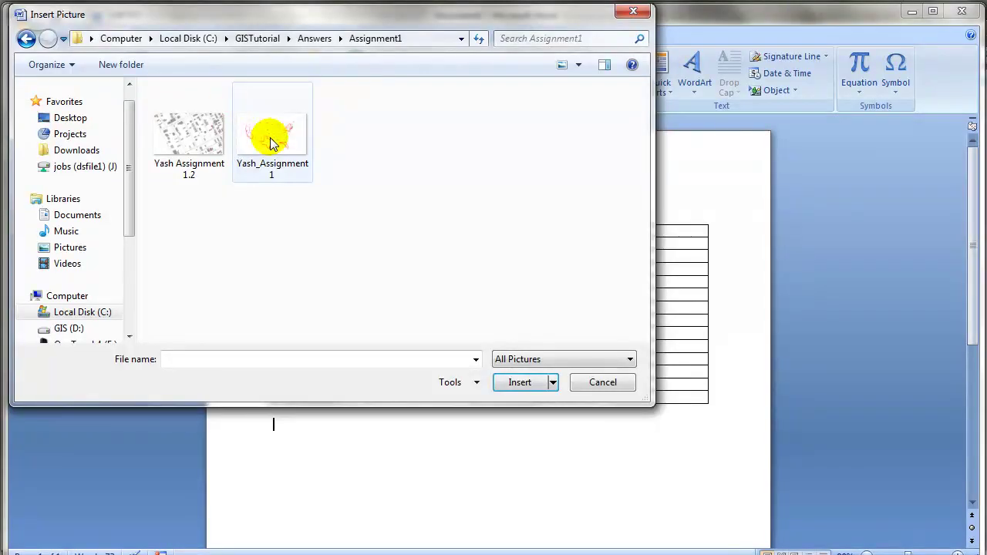